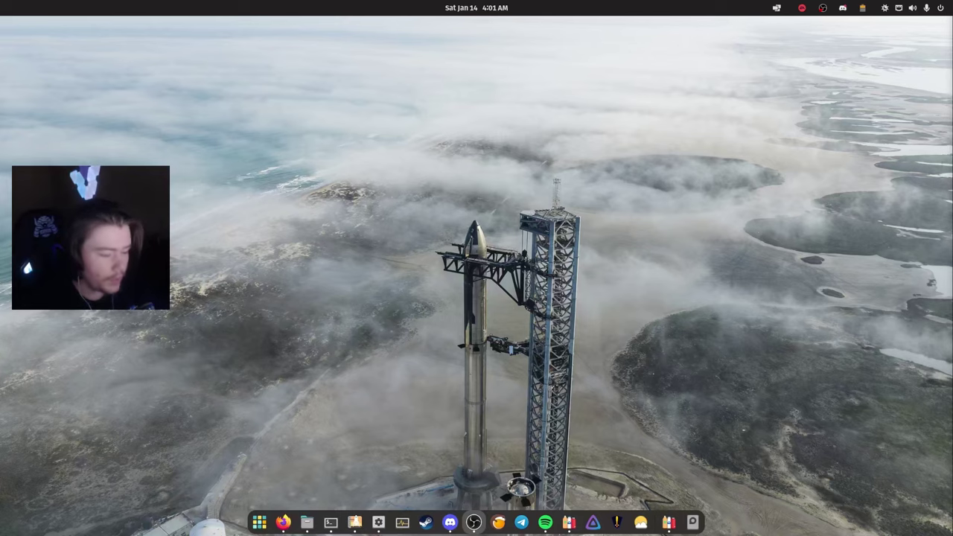
# Step: Close the Bottles window and open the Files file manager
pyautogui.click(674, 521)
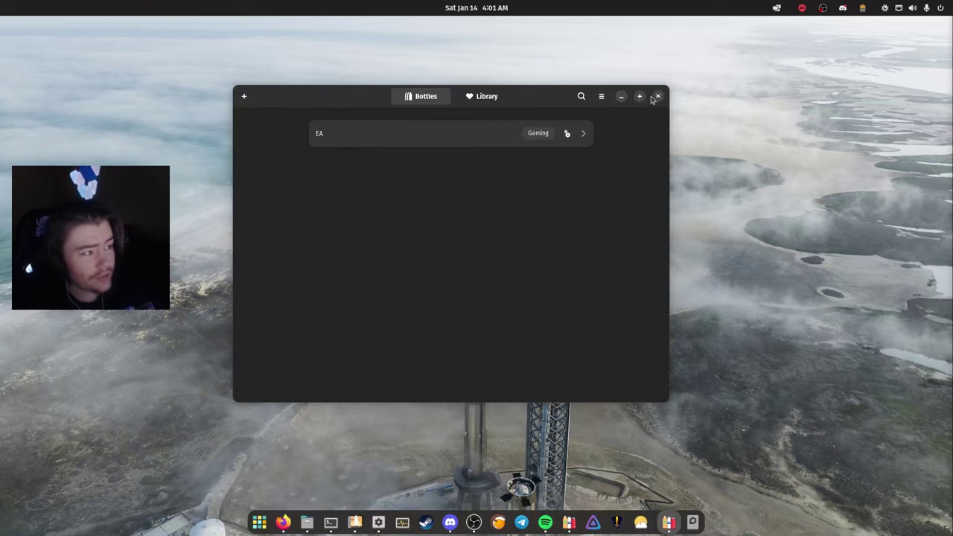
pyautogui.click(658, 96)
pyautogui.click(320, 520)
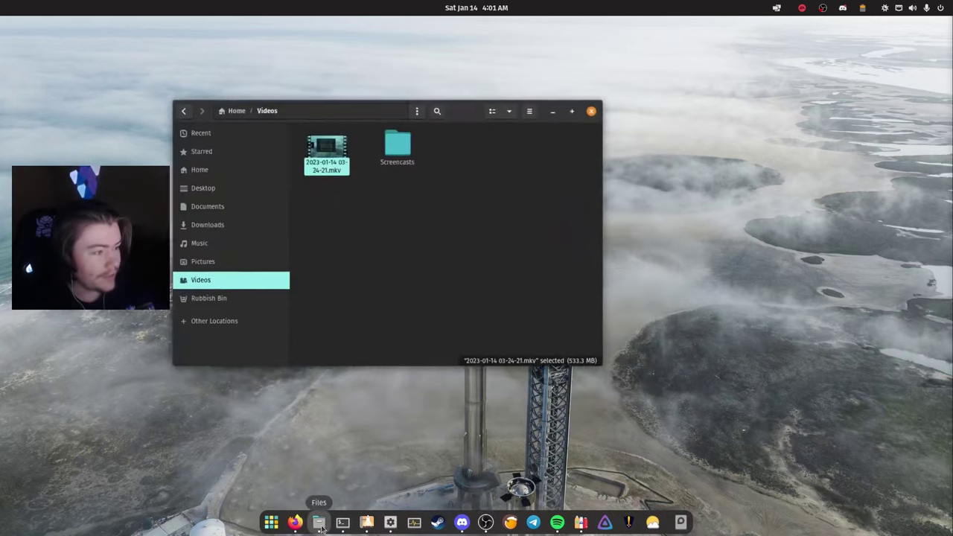
# Step: Navigate to the hidden Home/.var/app folder
pyautogui.click(234, 158)
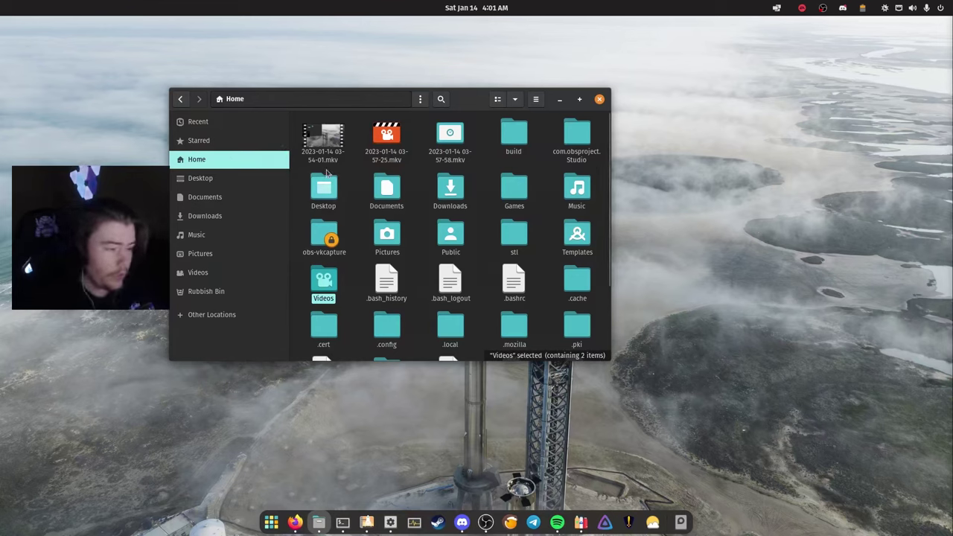
pyautogui.scroll(-1, 497, 229)
pyautogui.scroll(-2, 497, 229)
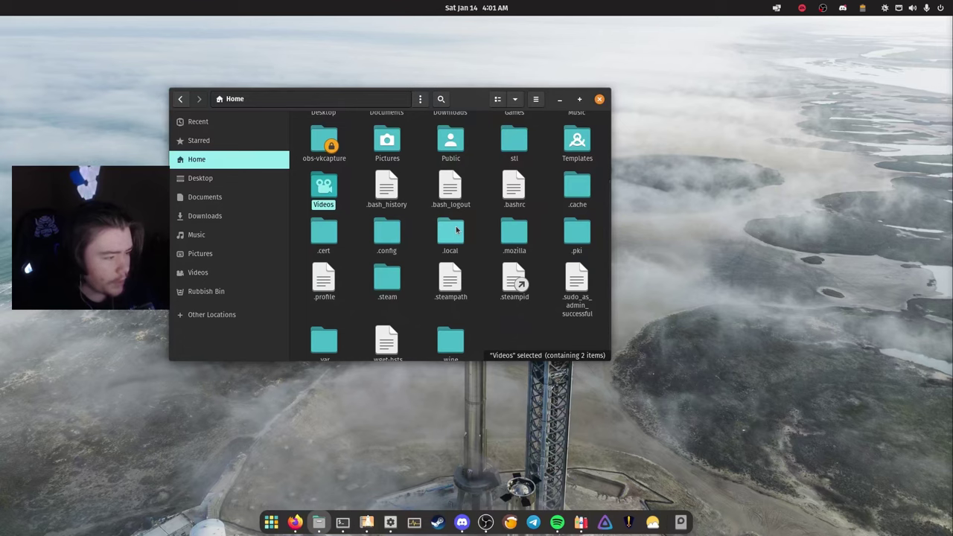
pyautogui.scroll(-1, 456, 230)
pyautogui.click(335, 333)
pyautogui.doubleClick(337, 333)
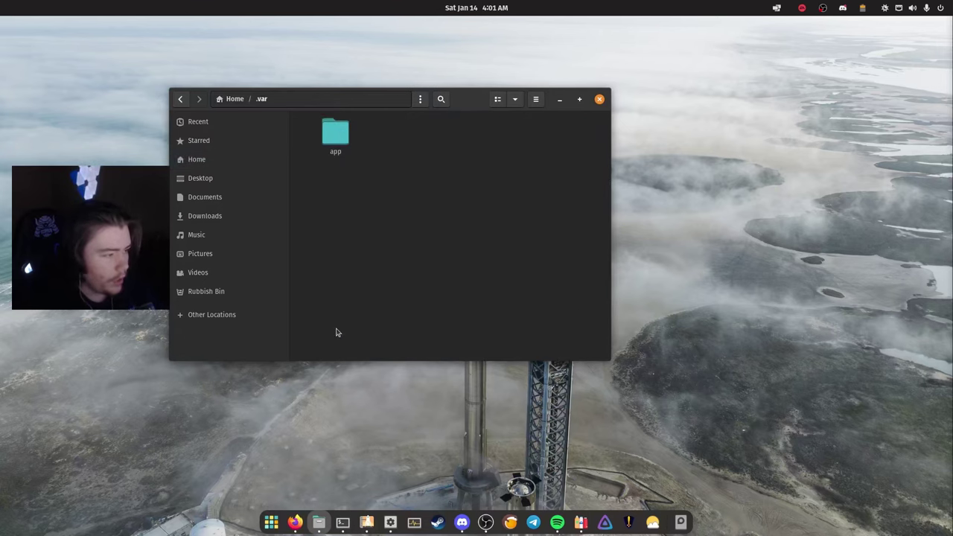
pyautogui.doubleClick(344, 149)
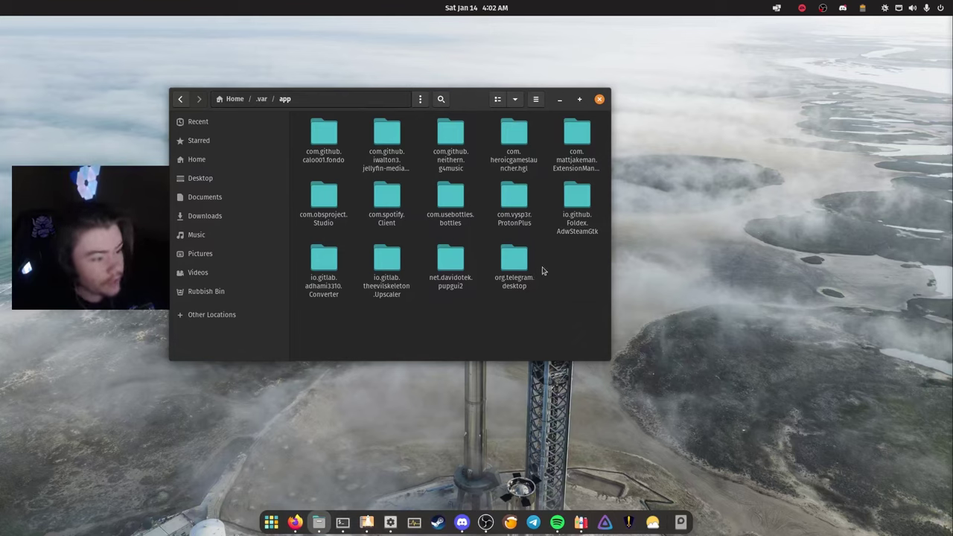
# Step: Move com.usebottles.bottles to the Rubbish Bin and permanently empty the bin
pyautogui.rightClick(484, 204)
pyautogui.rightClick(451, 196)
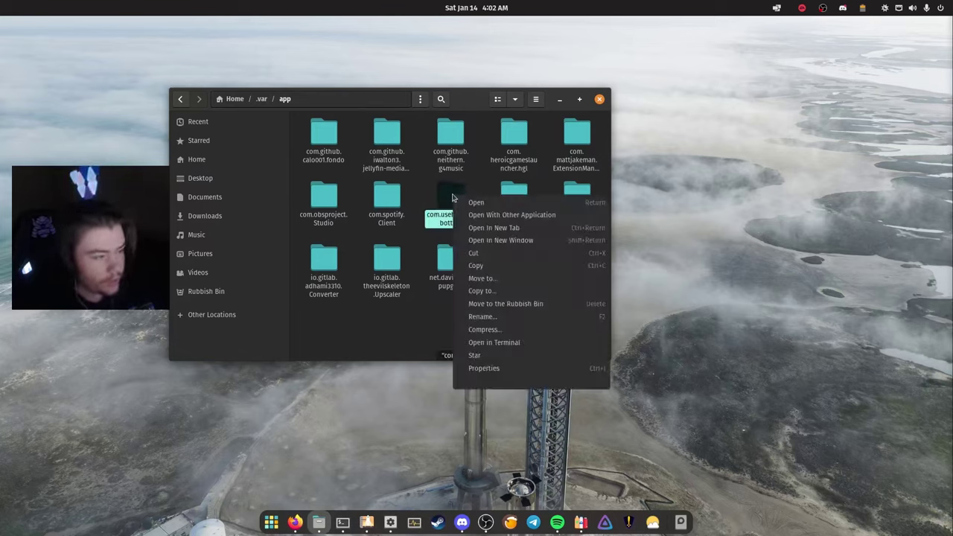
pyautogui.click(505, 304)
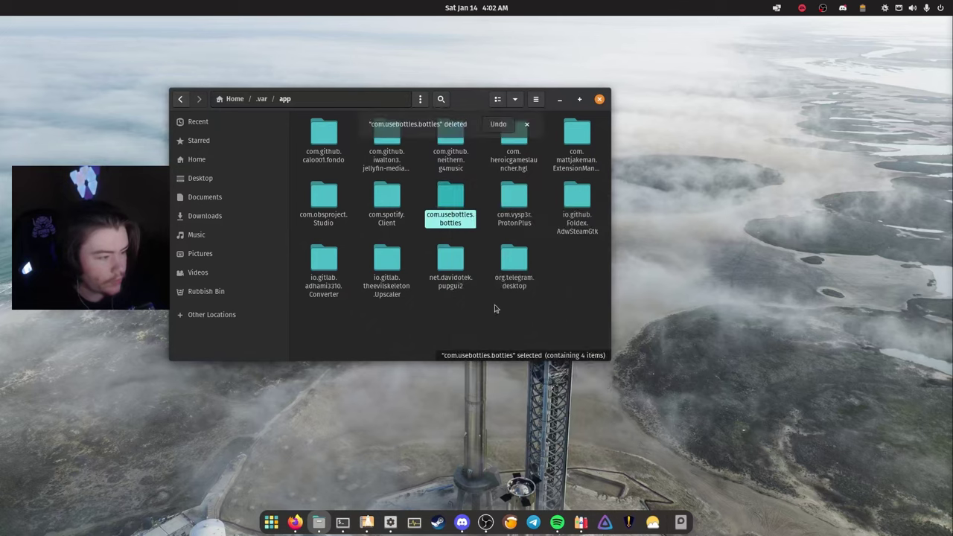
pyautogui.rightClick(230, 290)
pyautogui.click(257, 267)
pyautogui.click(466, 255)
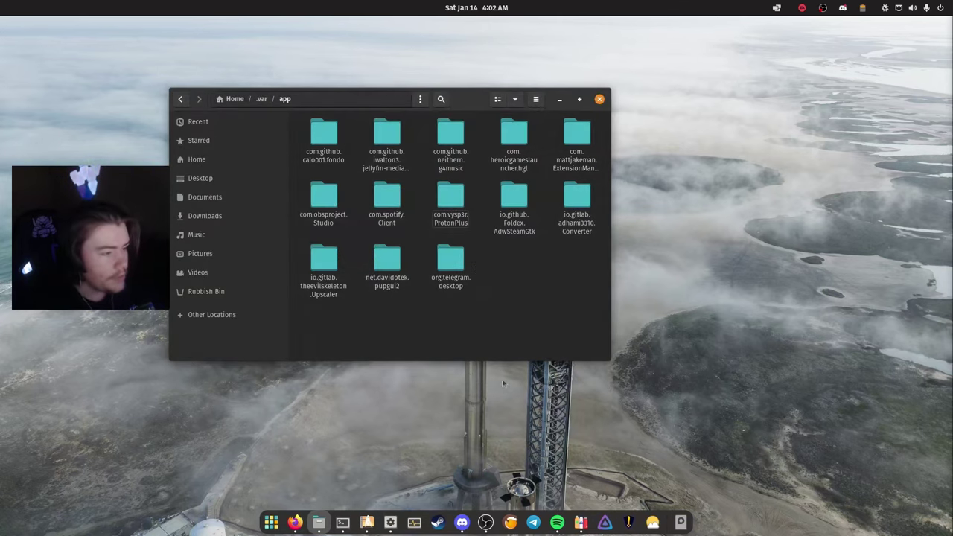
# Step: Uninstall Bottles from its Pop!_Shop page, then install it again
pyautogui.click(367, 521)
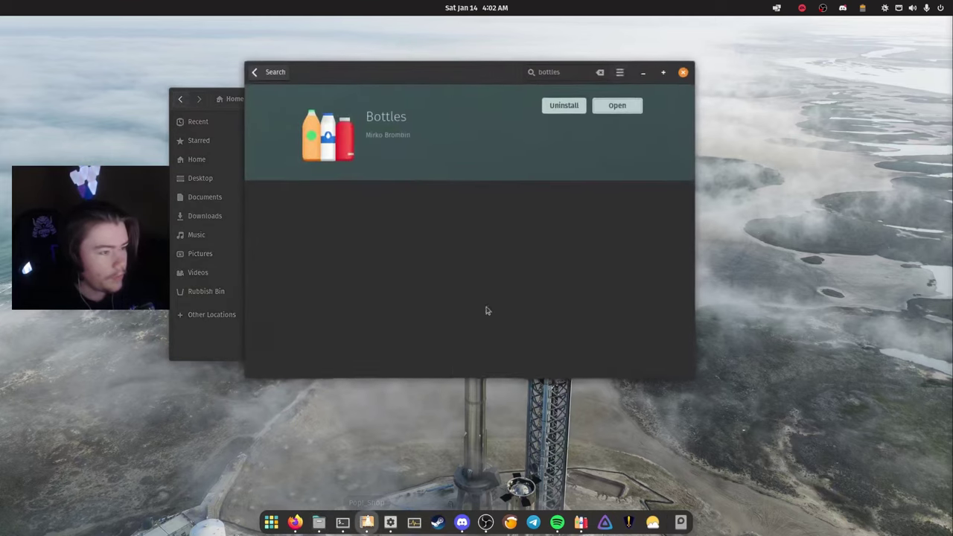
pyautogui.click(563, 106)
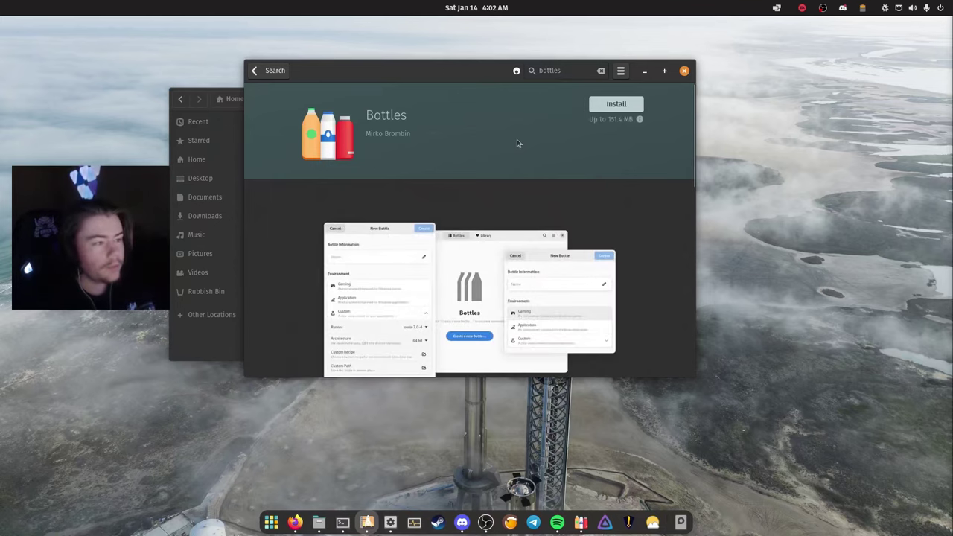
pyautogui.click(623, 109)
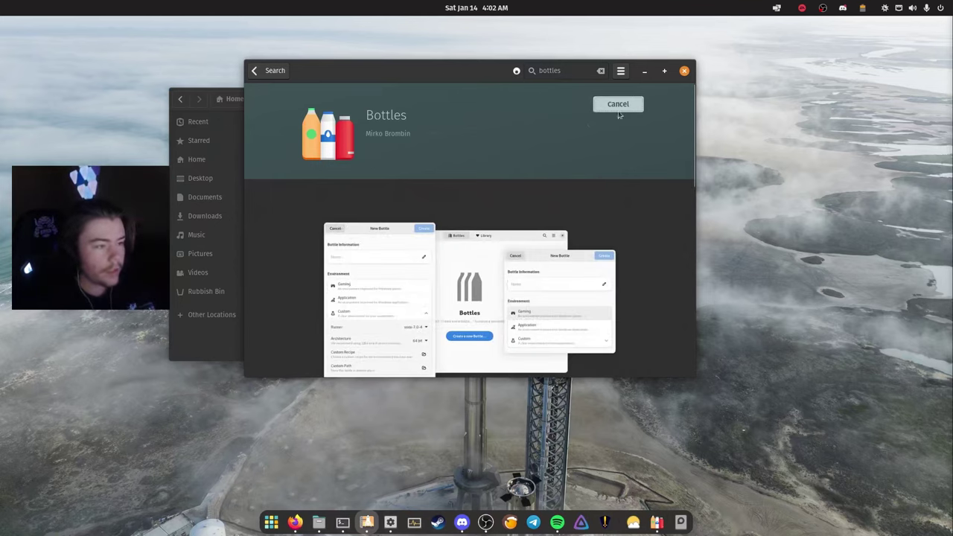
# Step: Once the reinstall finishes, launch the fresh Bottles from Pop!_Shop
pyautogui.moveTo(323, 67); pyautogui.dragTo(533, 101)
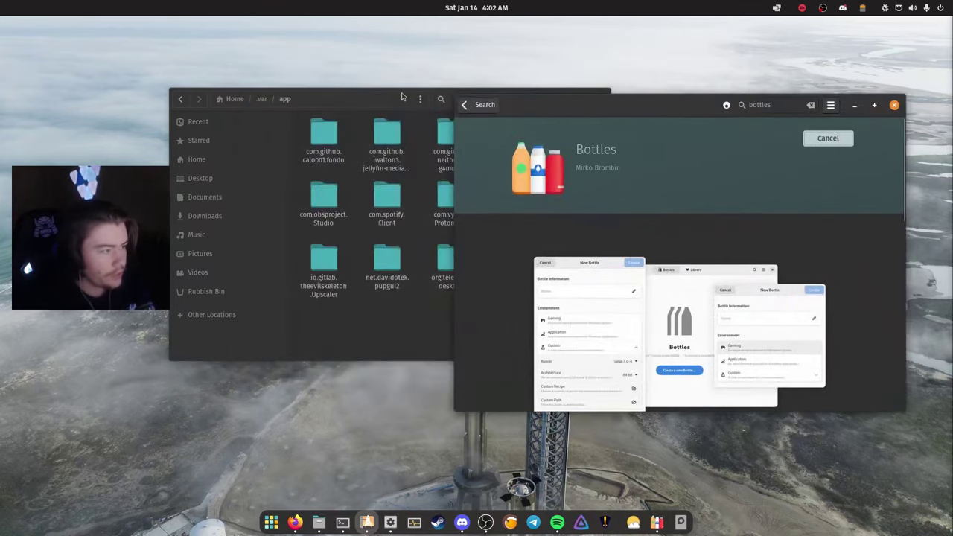
pyautogui.click(388, 326)
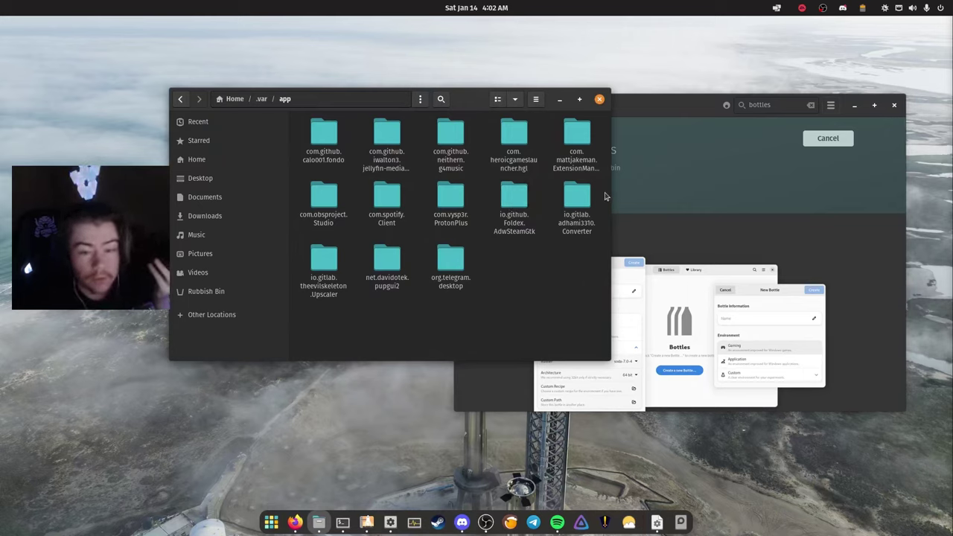
pyautogui.moveTo(631, 106); pyautogui.dragTo(577, 102)
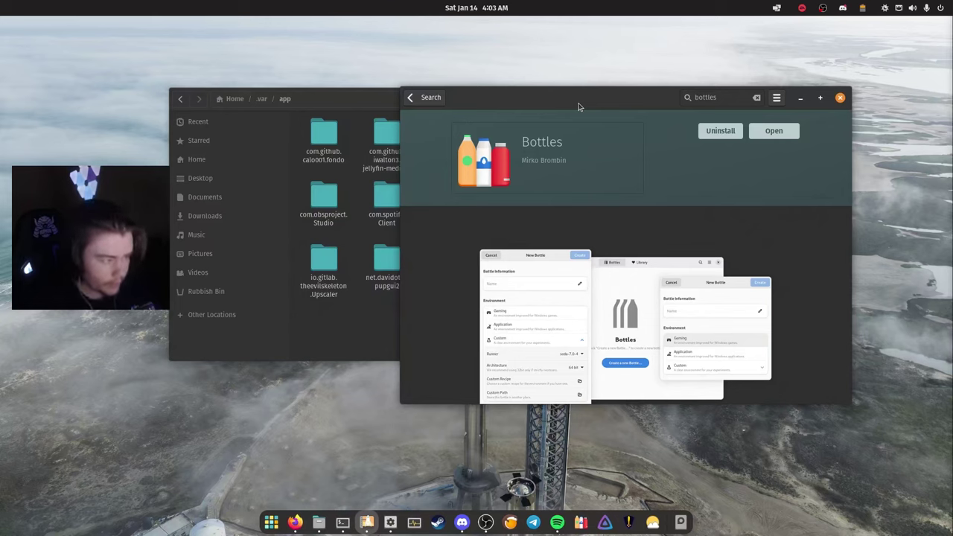
pyautogui.click(386, 322)
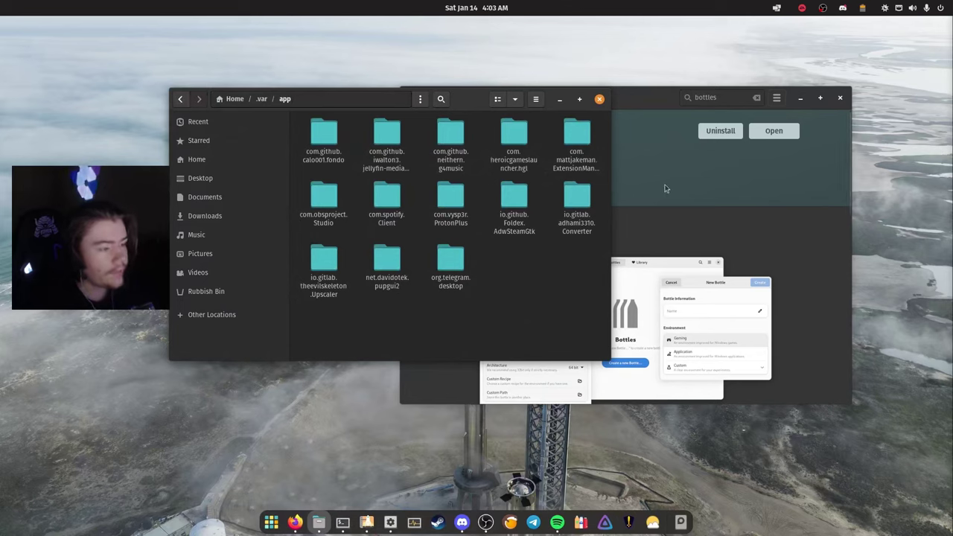
pyautogui.click(635, 177)
pyautogui.click(774, 131)
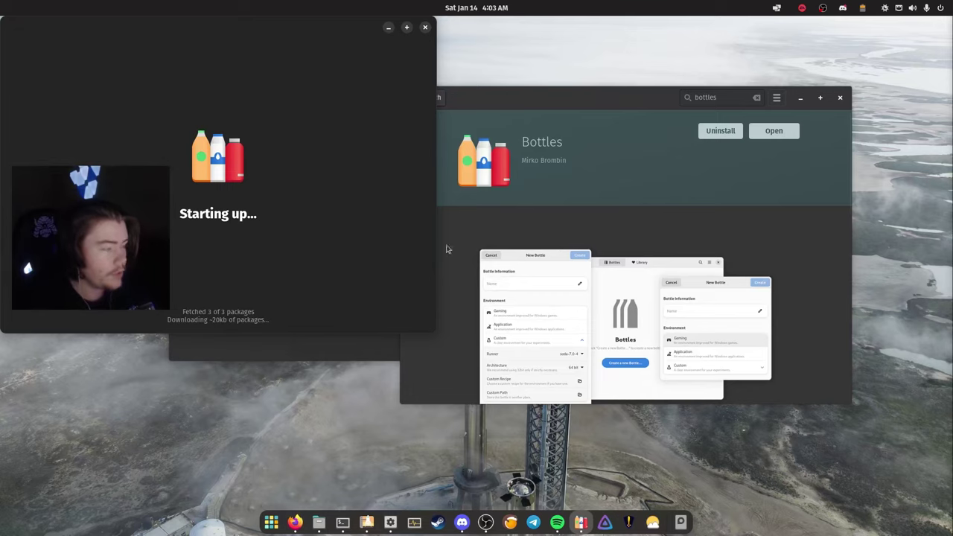
# Step: Step through the welcome pages, continue, and choose Start using Bottles
pyautogui.moveTo(287, 29); pyautogui.dragTo(536, 112)
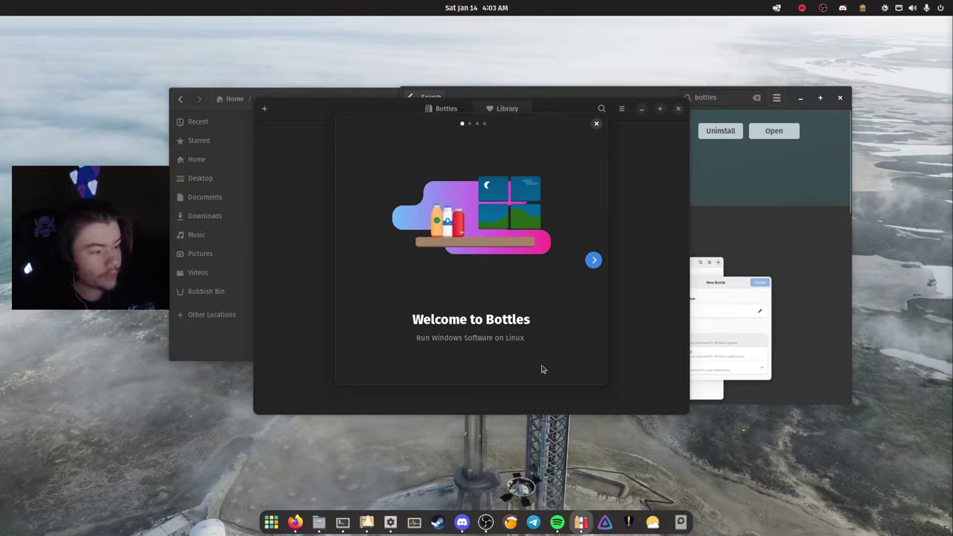
pyautogui.click(594, 260)
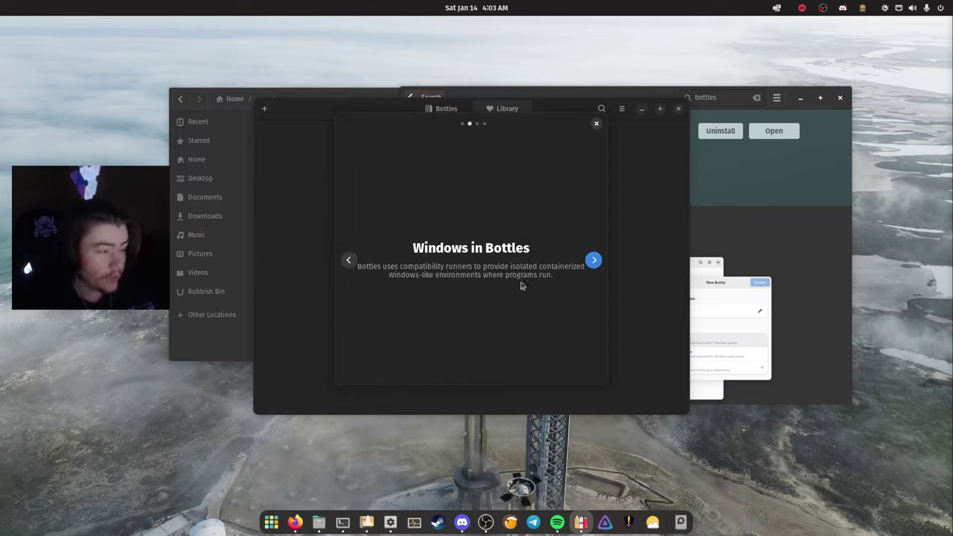
pyautogui.click(594, 260)
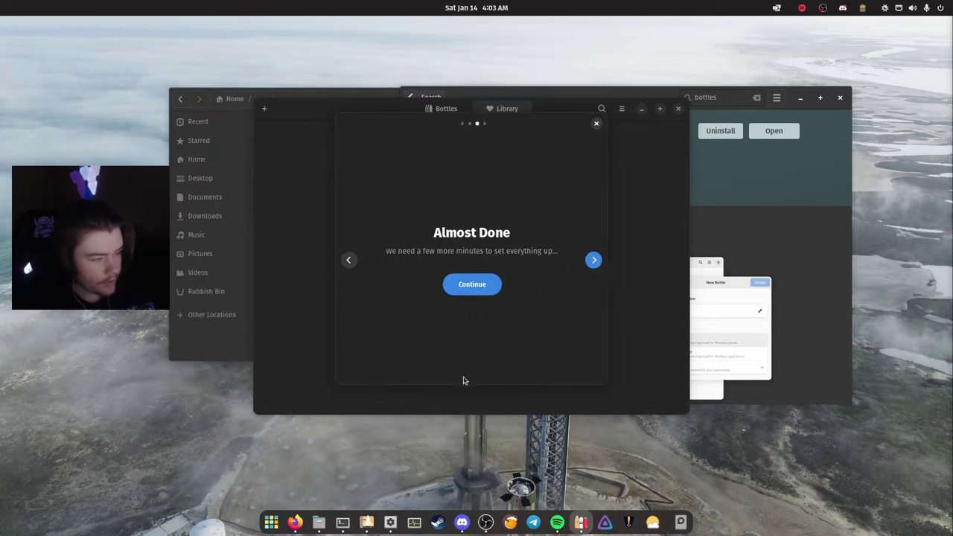
pyautogui.click(477, 284)
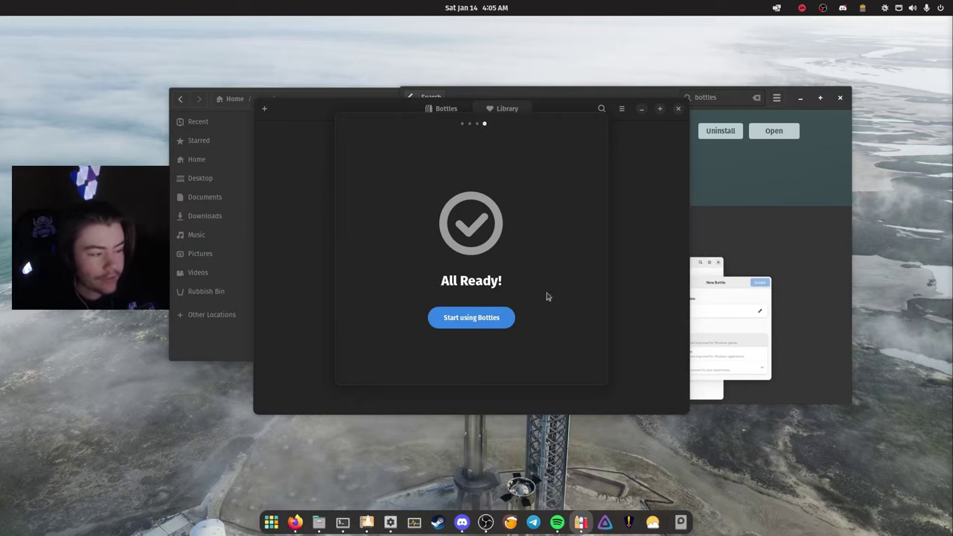
pyautogui.click(501, 317)
pyautogui.moveTo(385, 124); pyautogui.dragTo(439, 134)
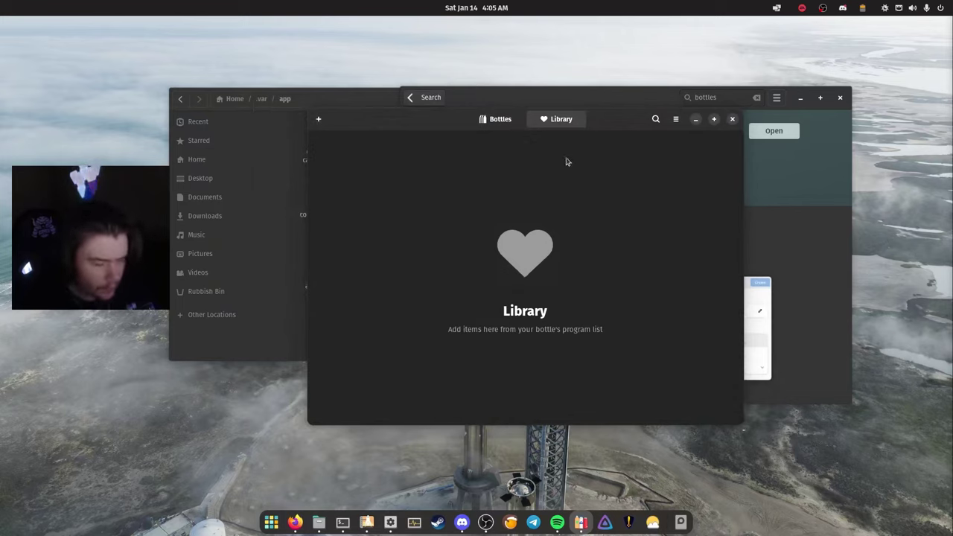
# Step: From the Bottles list, begin a new bottle and name it EA
pyautogui.click(500, 120)
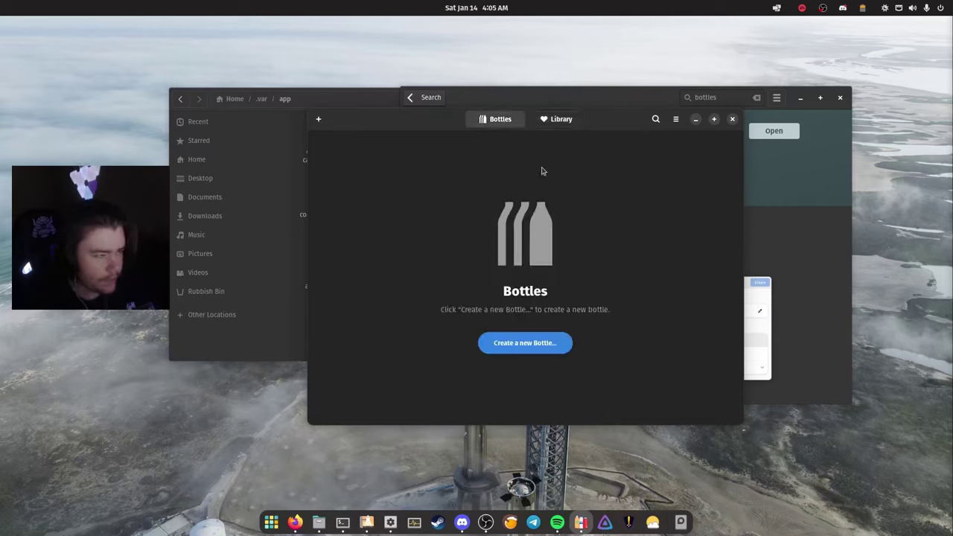
pyautogui.click(514, 348)
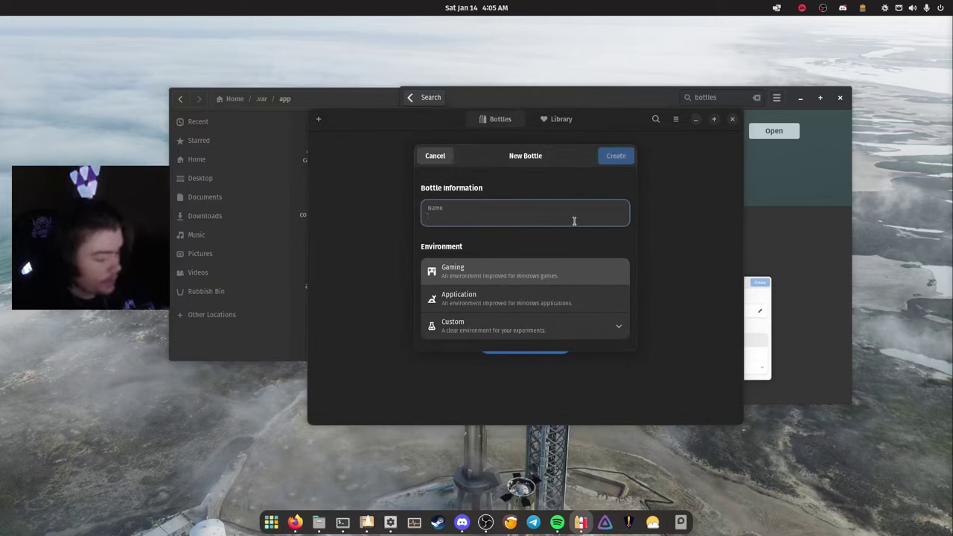
pyautogui.write('EA DESKTOP')
pyautogui.press('BackSpace')
pyautogui.press('BackSpace')
pyautogui.press('BackSpace')
pyautogui.press('BackSpace')
pyautogui.press('BackSpace')
pyautogui.press('BackSpace')
pyautogui.press('BackSpace')
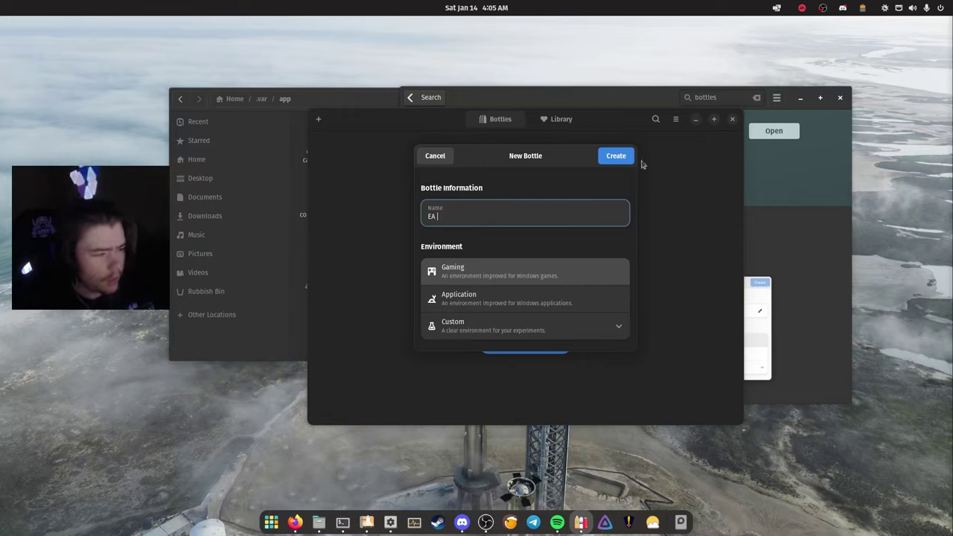
# Step: Create the EA Gaming bottle and dismiss the Bottle Created confirmation
pyautogui.click(618, 160)
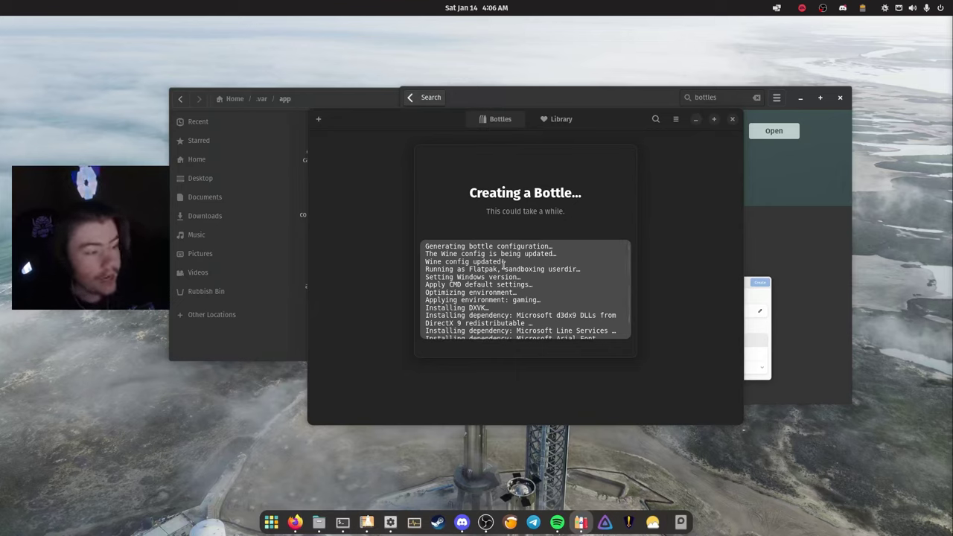
pyautogui.scroll(-1, 504, 264)
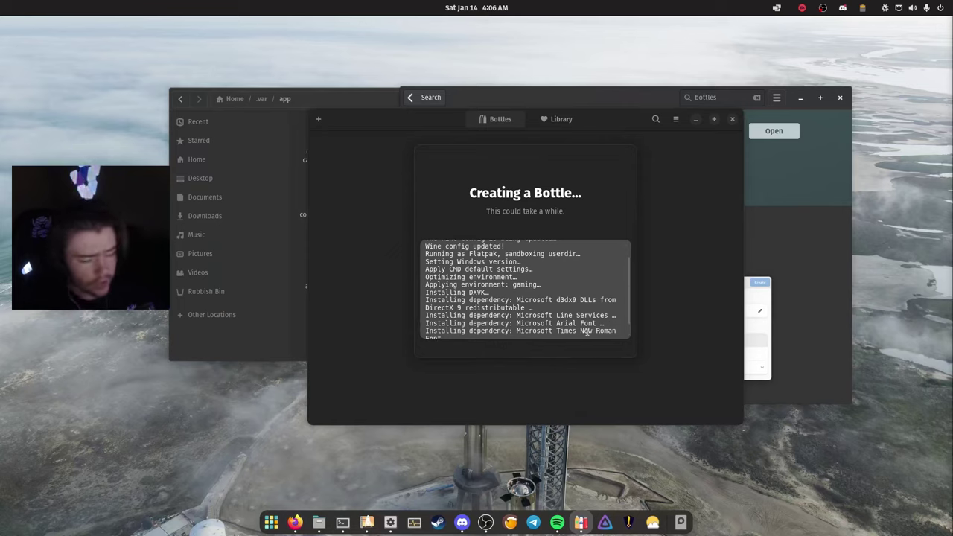
pyautogui.scroll(2, 551, 313)
pyautogui.scroll(-2, 579, 280)
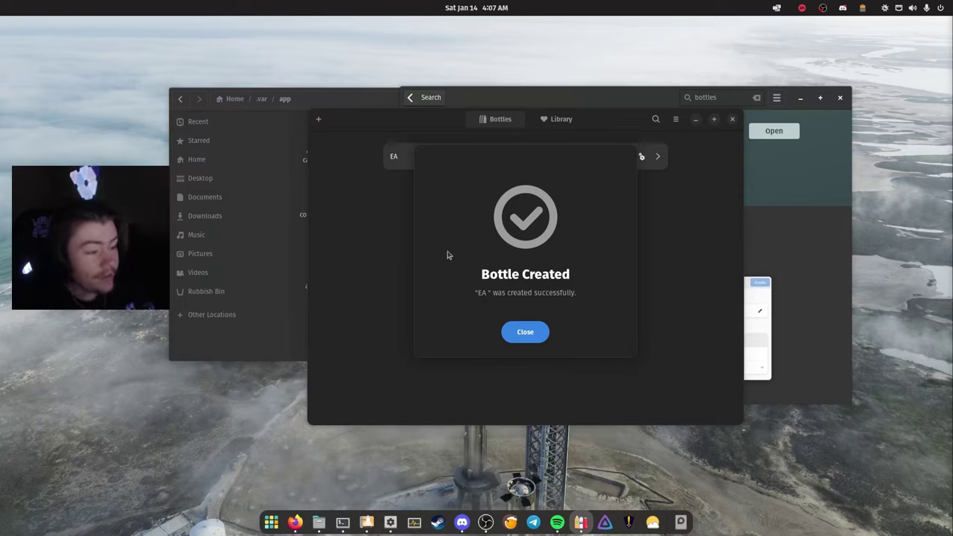
pyautogui.click(528, 332)
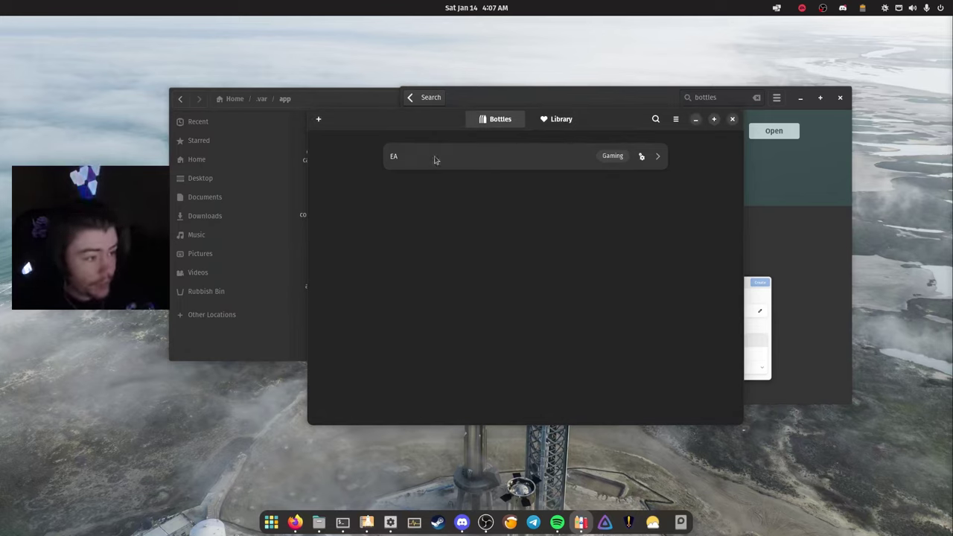
# Step: Open the EA bottle's Settings and review runner soda-7.0-8, DXVK and graphics options
pyautogui.click(549, 124)
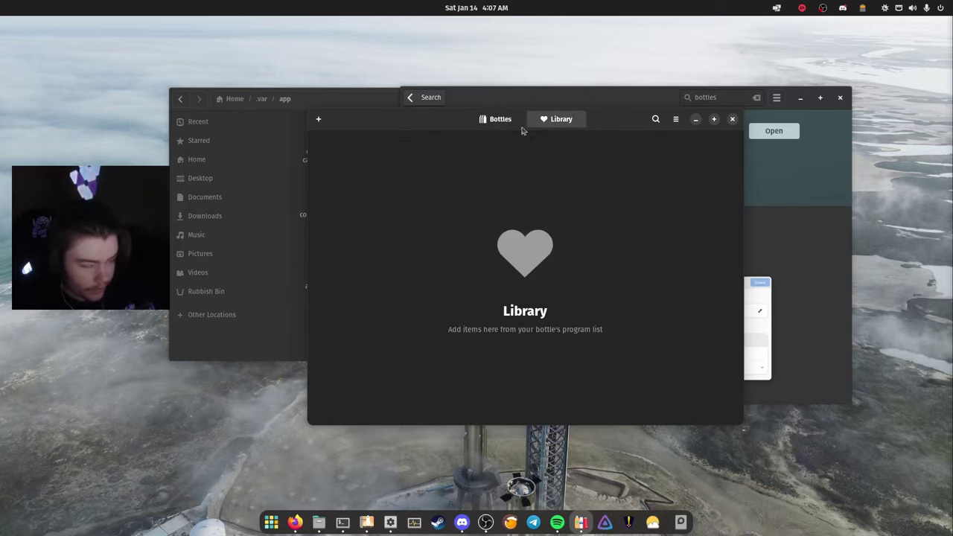
pyautogui.click(502, 122)
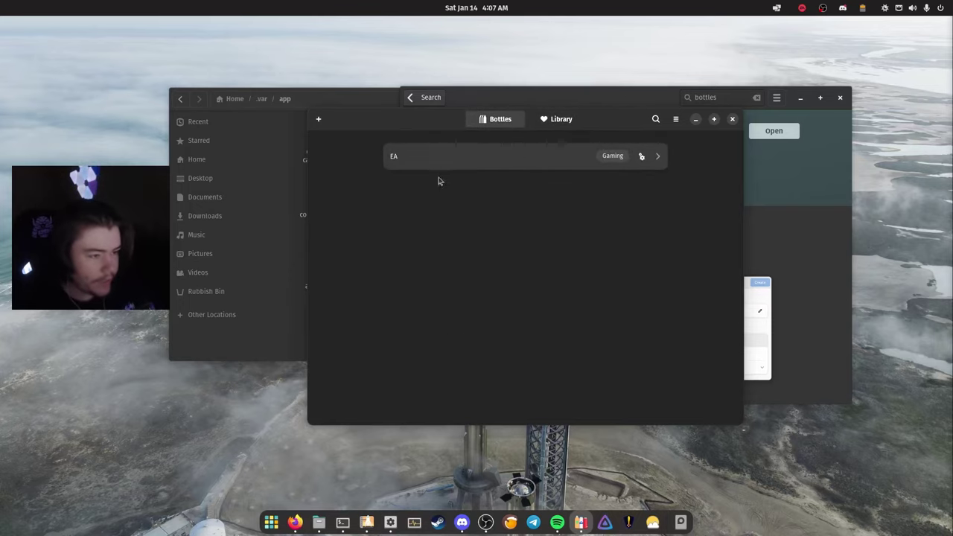
pyautogui.click(485, 165)
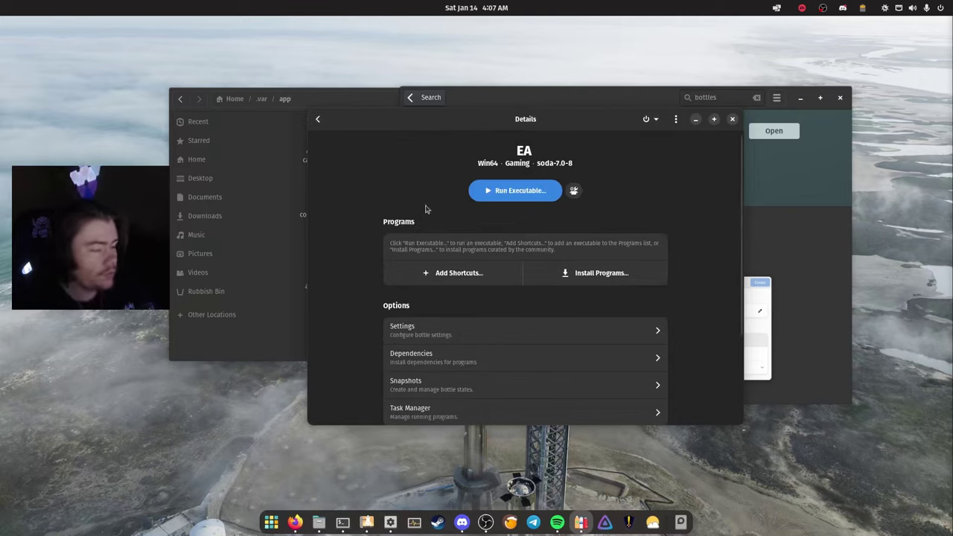
pyautogui.scroll(-2, 505, 336)
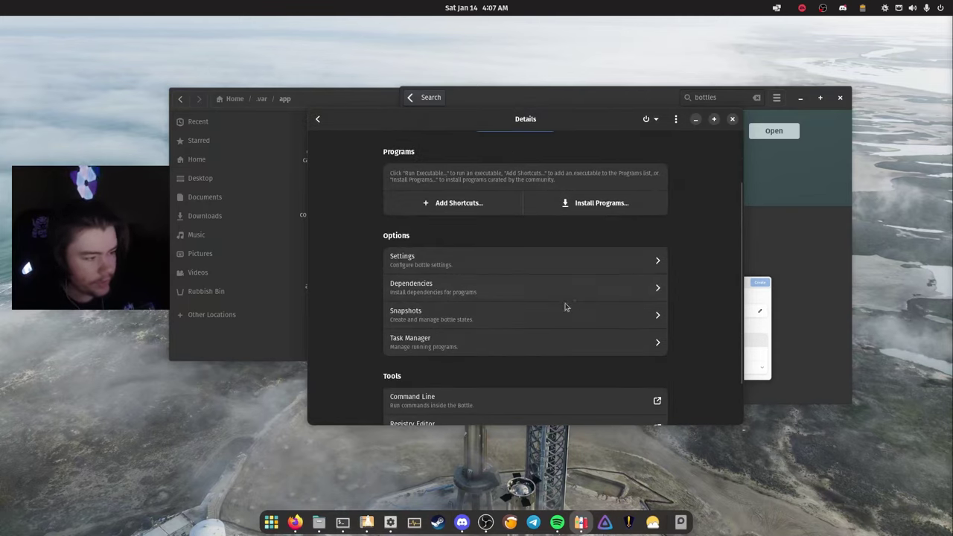
pyautogui.click(453, 259)
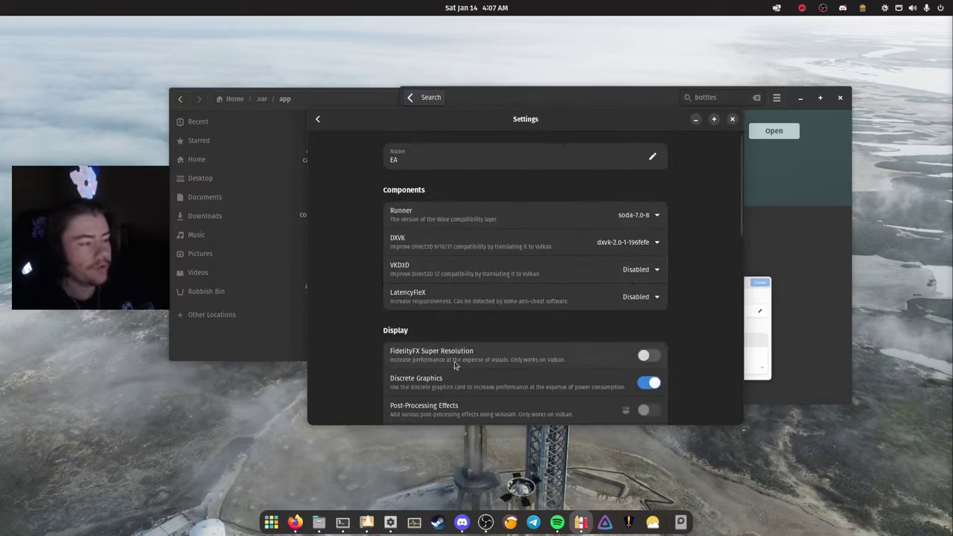
pyautogui.scroll(-1, 350, 298)
pyautogui.scroll(-6, 350, 299)
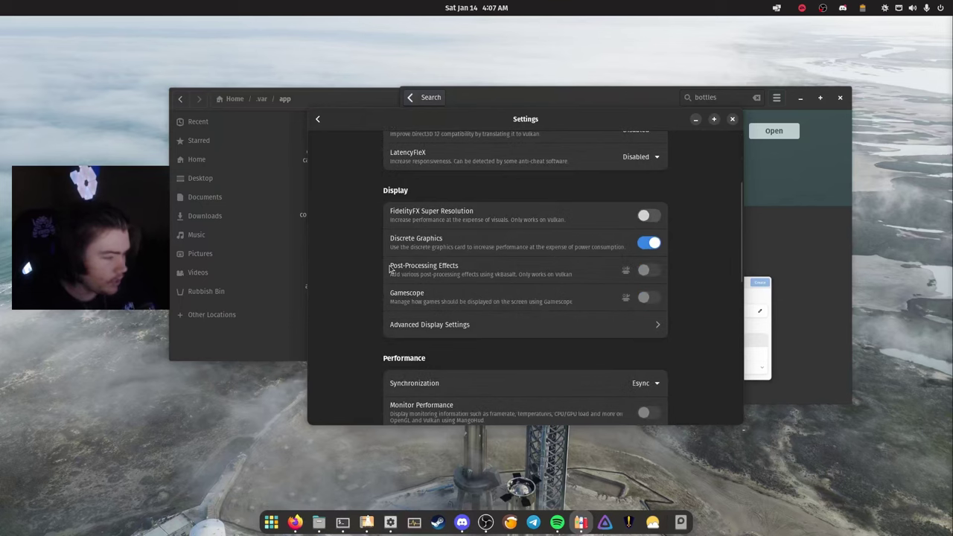
pyautogui.scroll(-2, 448, 294)
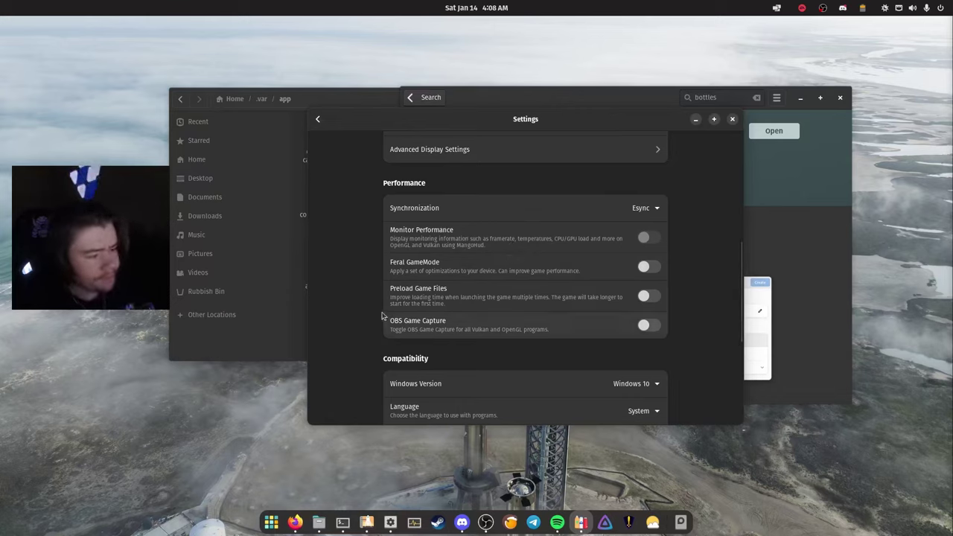
pyautogui.scroll(-4, 383, 319)
pyautogui.scroll(-3, 381, 316)
pyautogui.scroll(14, 376, 317)
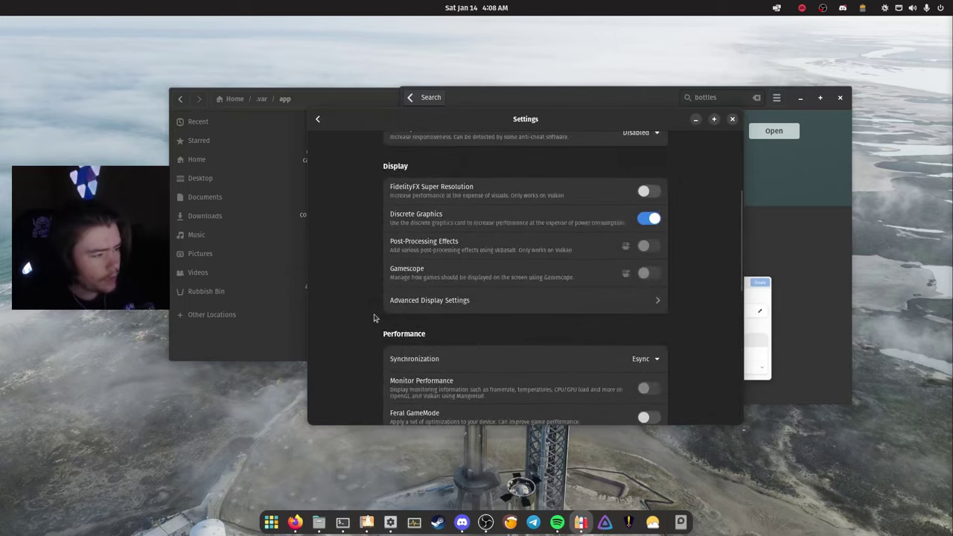
pyautogui.scroll(2, 374, 318)
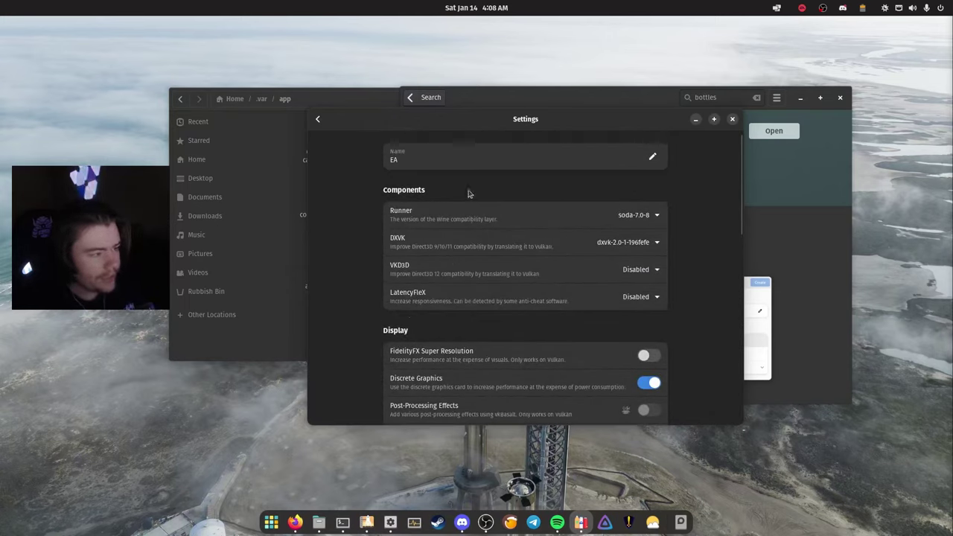
pyautogui.click(628, 208)
pyautogui.click(707, 190)
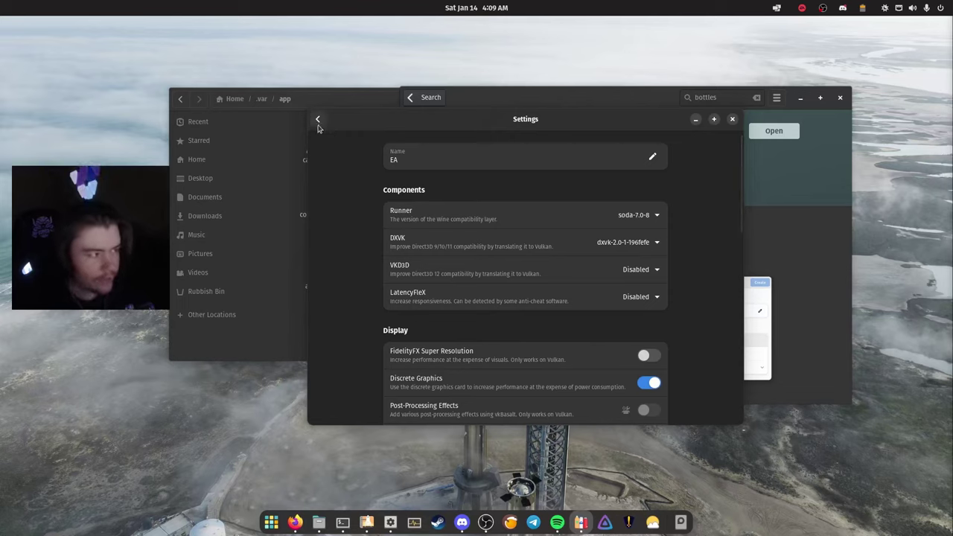
# Step: Return to the bottles list and briefly open, then close, the online documentation
pyautogui.click(317, 120)
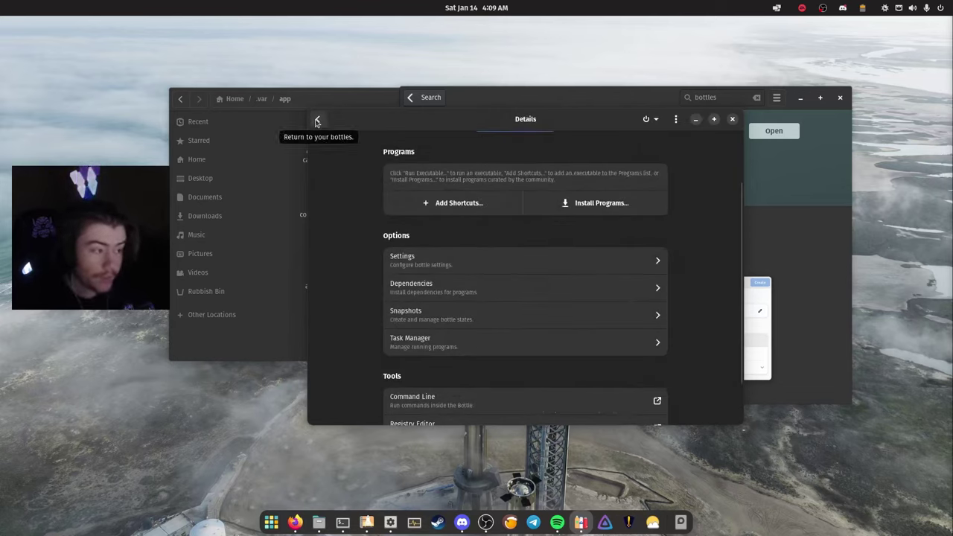
pyautogui.click(317, 120)
pyautogui.click(676, 119)
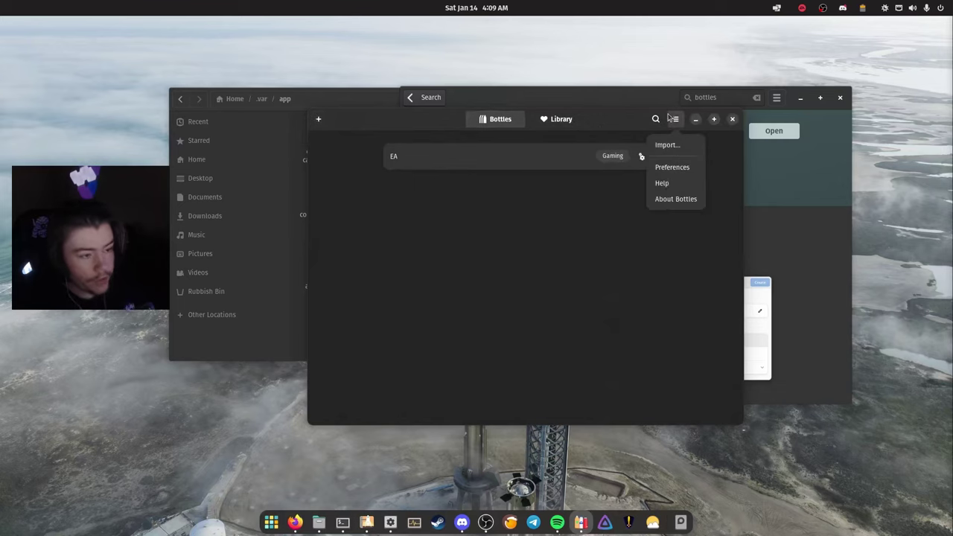
pyautogui.click(662, 182)
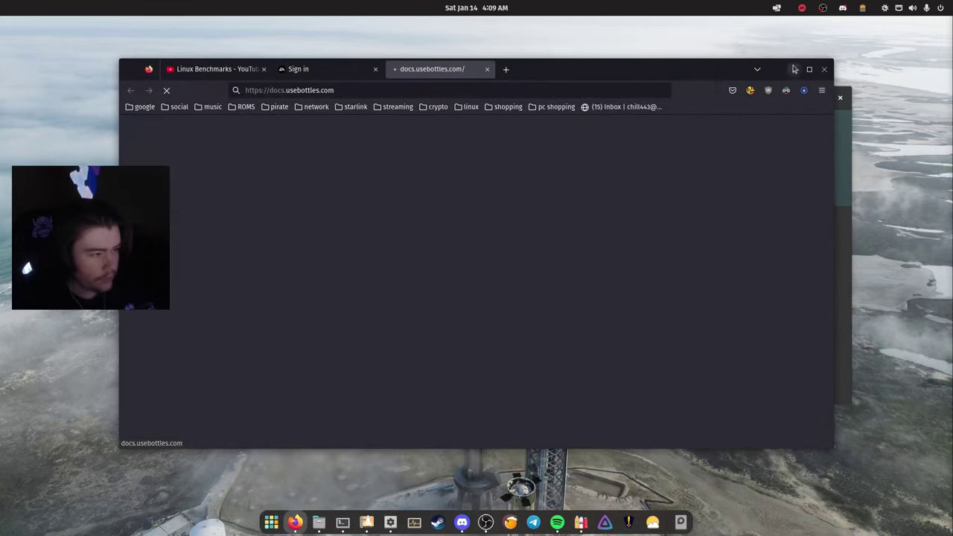
pyautogui.click(825, 69)
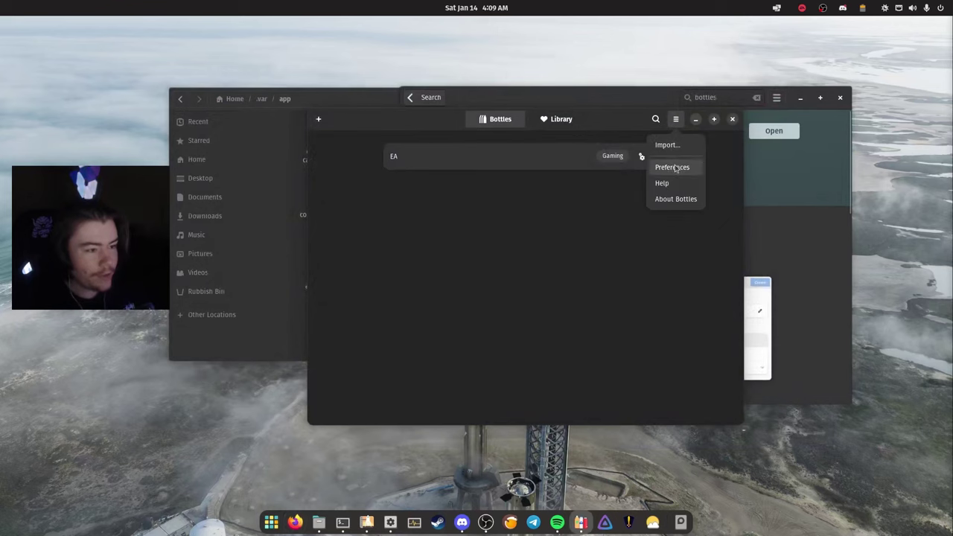
# Step: Open Preferences and cancel changing the bottles directory, keeping it at Default
pyautogui.hotkey('ctrl', ',')
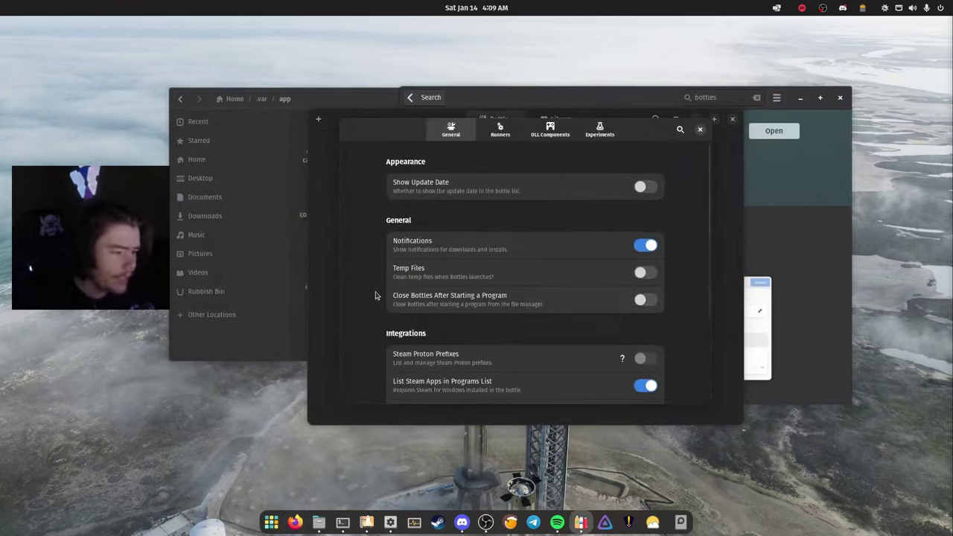
pyautogui.scroll(-3, 381, 269)
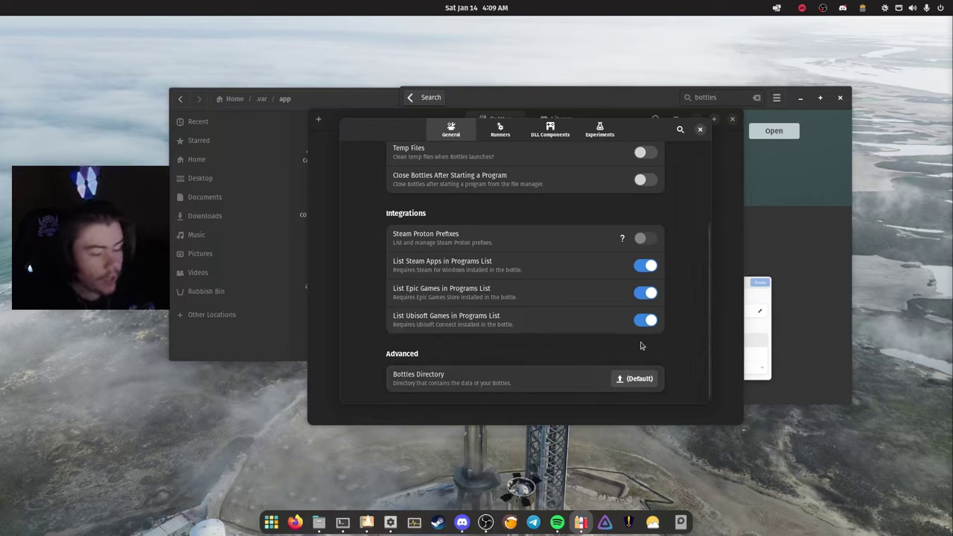
pyautogui.click(653, 377)
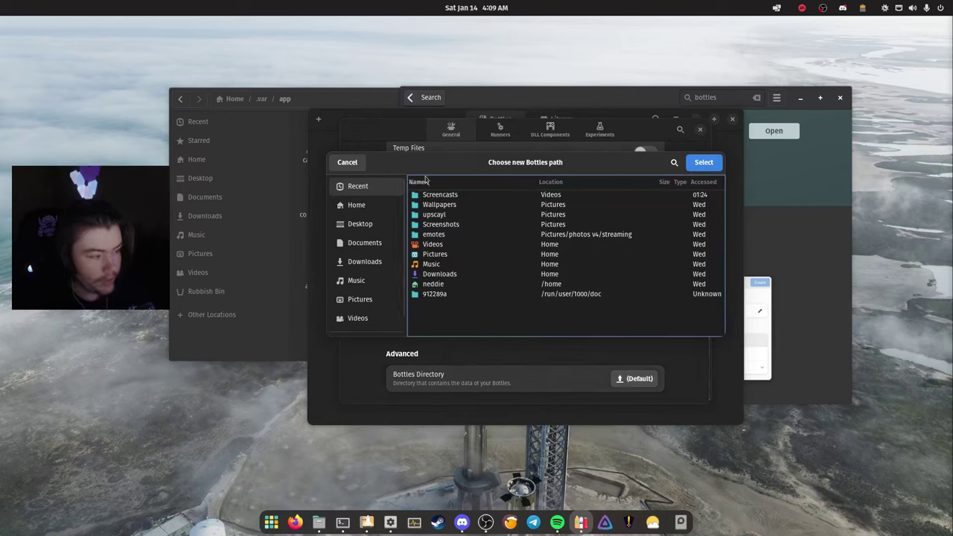
pyautogui.click(348, 173)
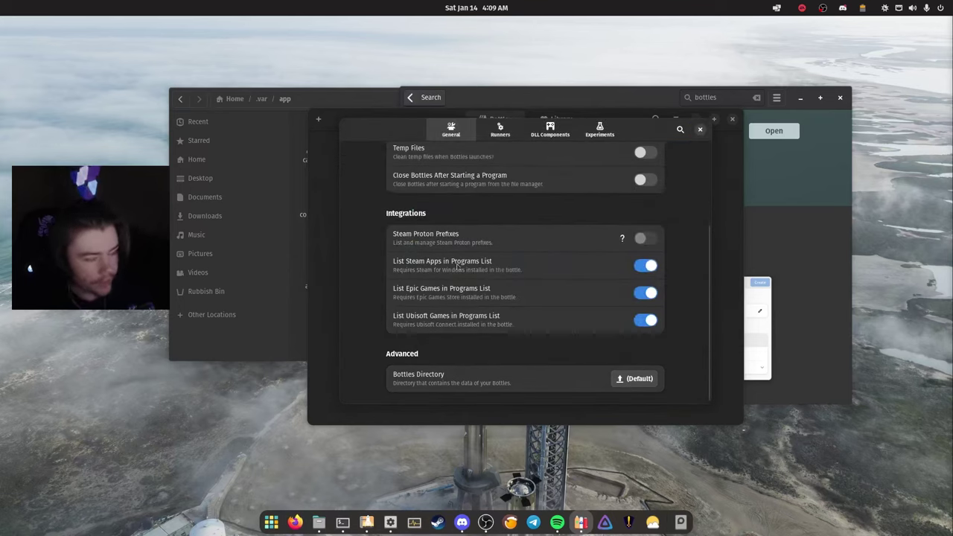
pyautogui.click(615, 373)
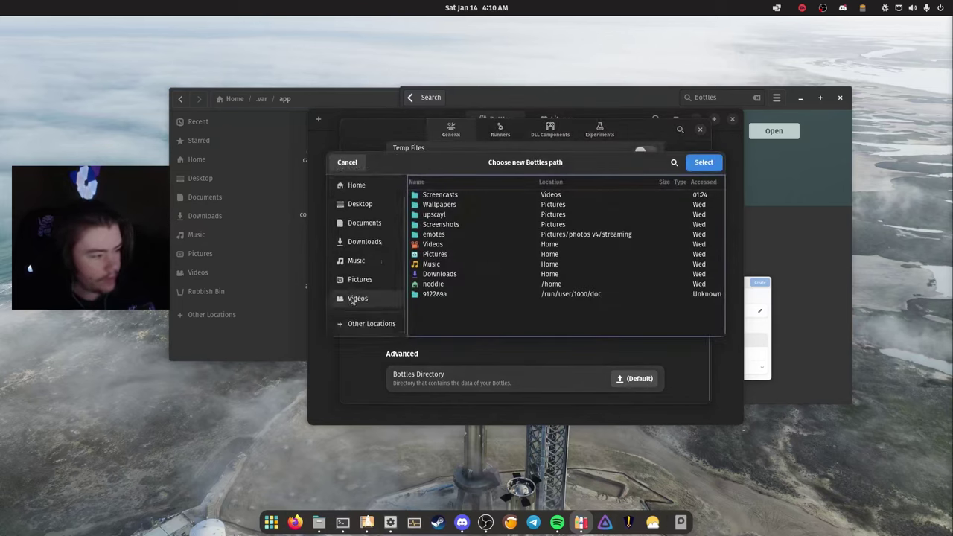
pyautogui.click(347, 162)
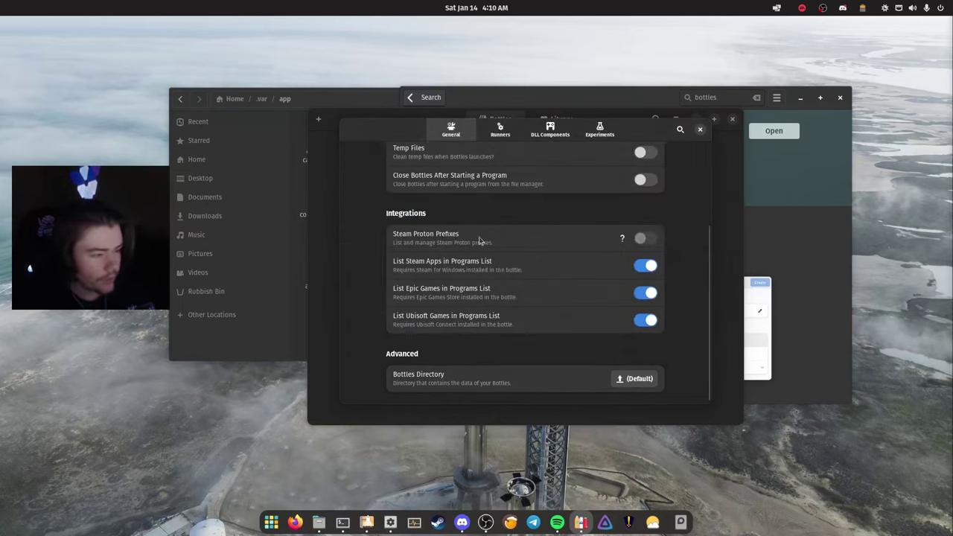
pyautogui.moveTo(479, 240)
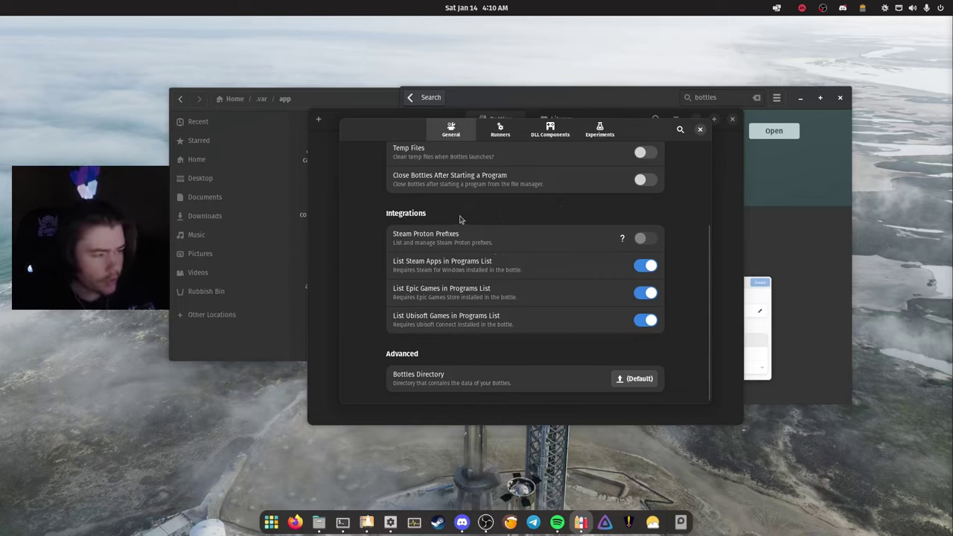
# Step: Download the wine-ge-proton7-35 runner from the GE Wine list in Runners preferences
pyautogui.click(500, 131)
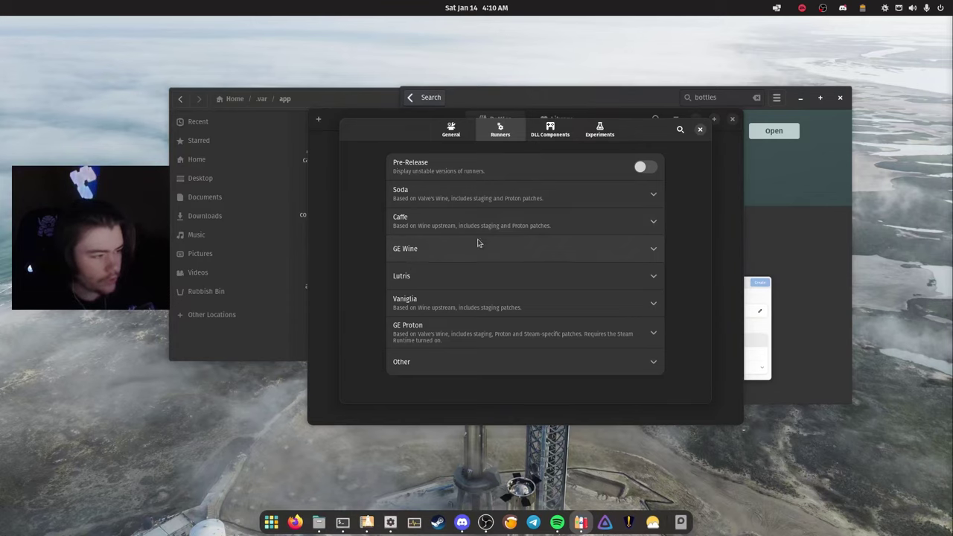
pyautogui.click(478, 244)
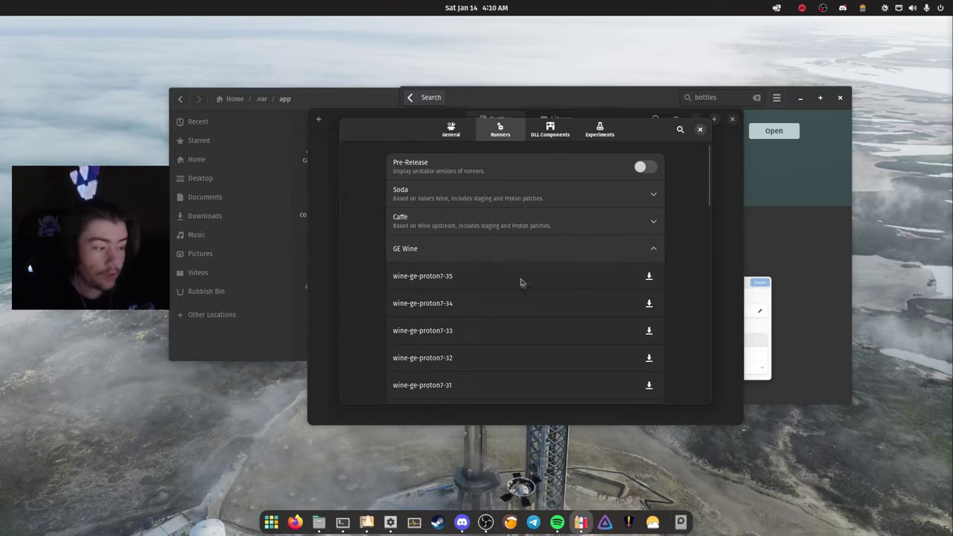
pyautogui.click(649, 278)
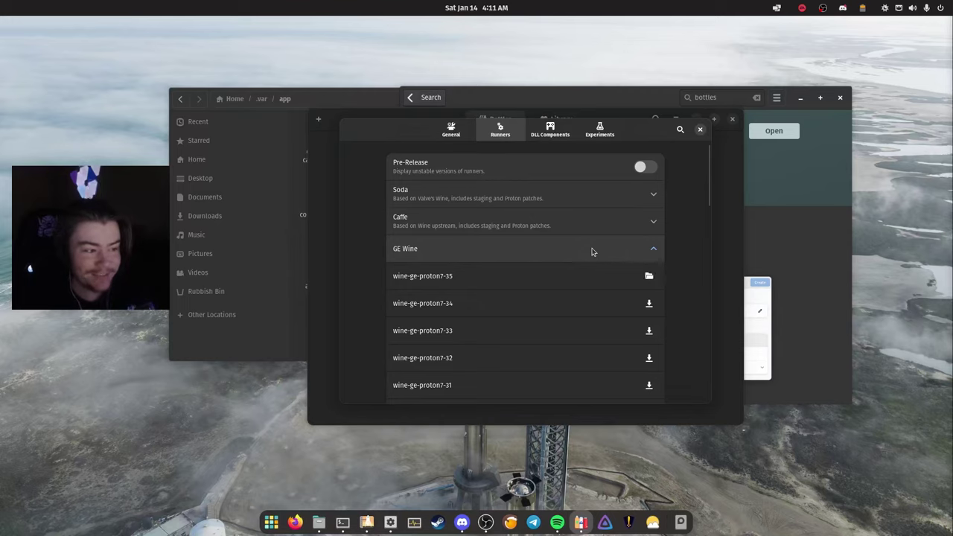
# Step: Open the installed wine-ge-proton7-35 folder, check its location in Properties, then close Properties
pyautogui.click(648, 276)
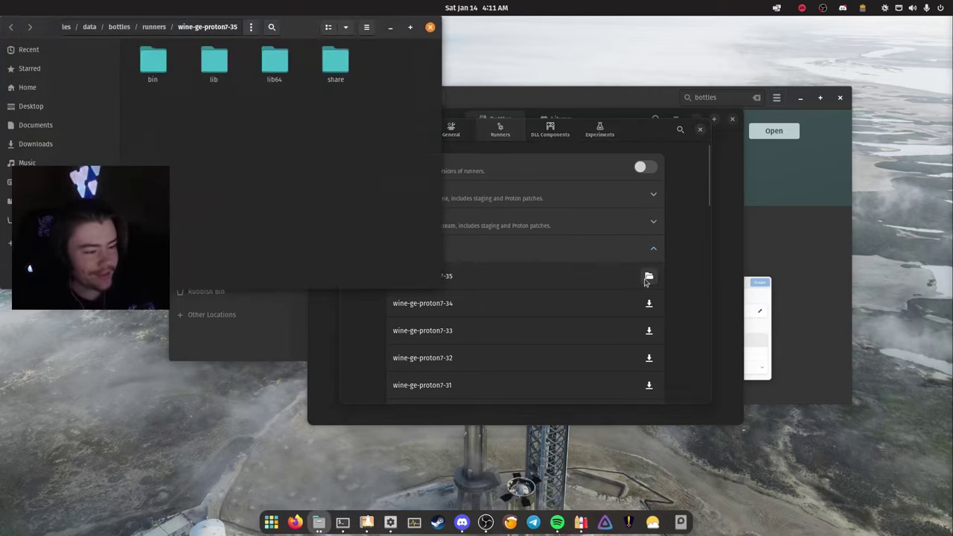
pyautogui.rightClick(305, 181)
pyautogui.click(341, 262)
pyautogui.rightClick(337, 237)
pyautogui.click(353, 302)
pyautogui.moveTo(301, 211); pyautogui.dragTo(590, 216)
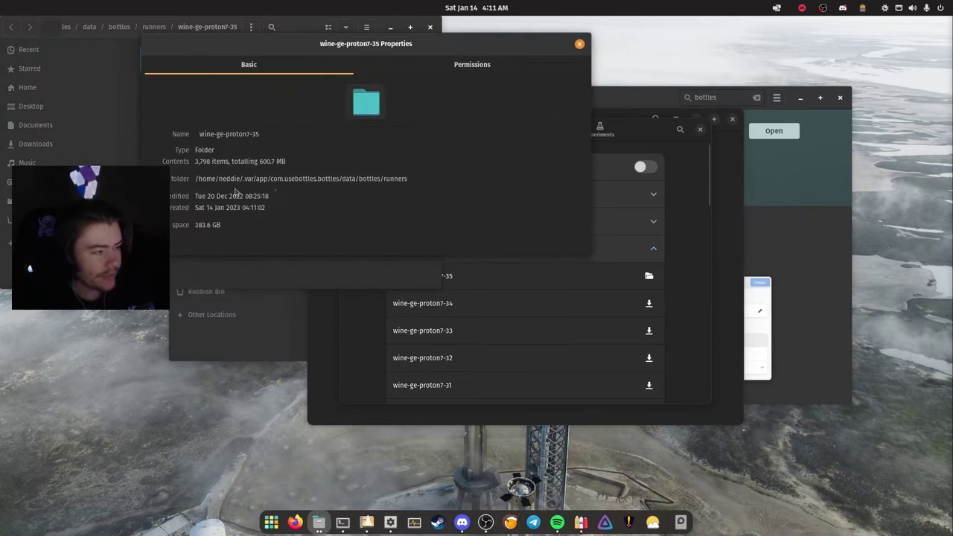
pyautogui.moveTo(197, 178); pyautogui.dragTo(410, 180)
pyautogui.click(372, 179)
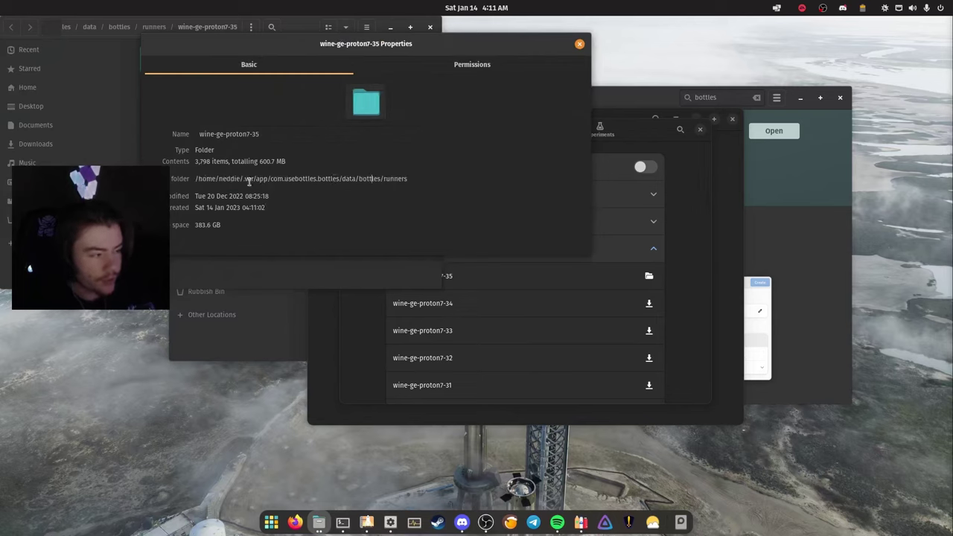
pyautogui.moveTo(280, 179); pyautogui.dragTo(398, 179)
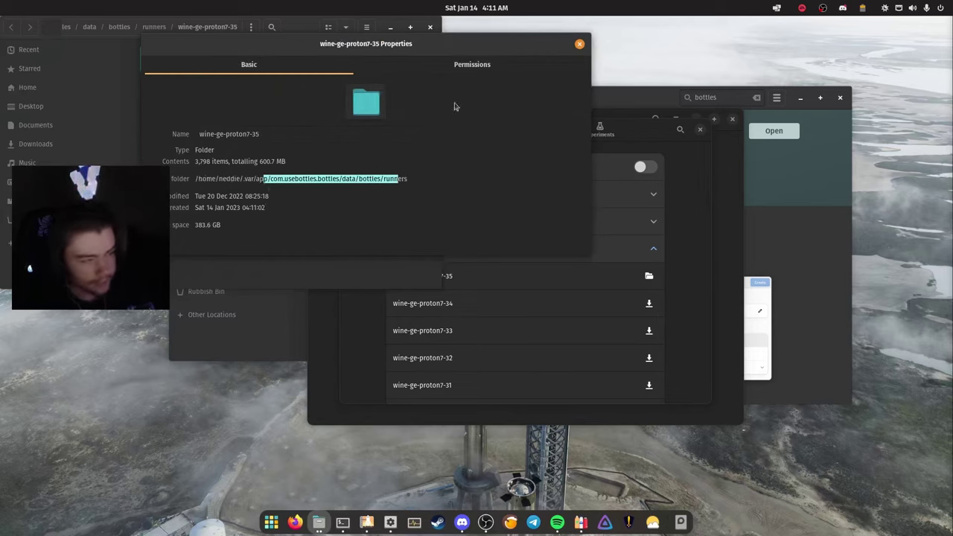
pyautogui.click(579, 44)
# Step: Collapse GE Wine, then expand and collapse the Lutris and Caffe runner lists
pyautogui.click(665, 268)
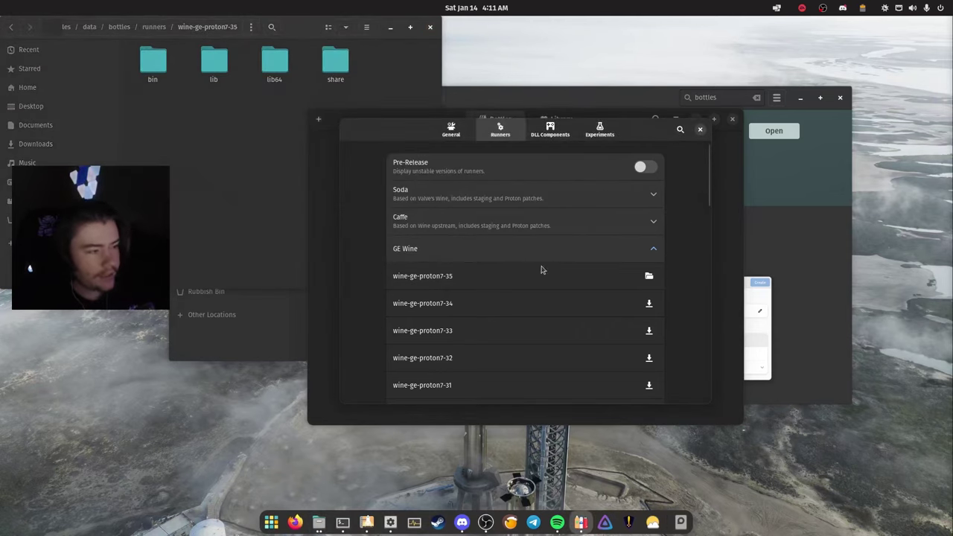
pyautogui.click(514, 252)
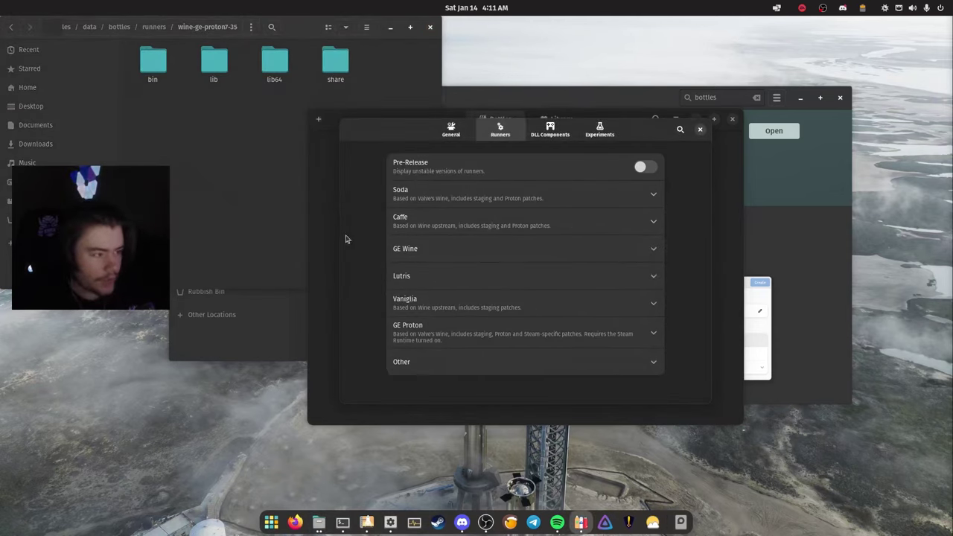
pyautogui.click(494, 279)
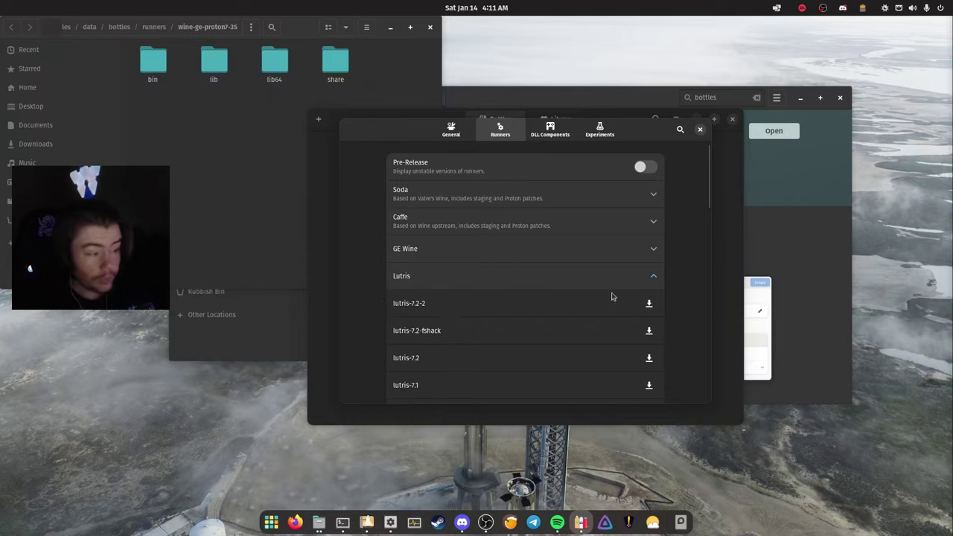
pyautogui.click(480, 280)
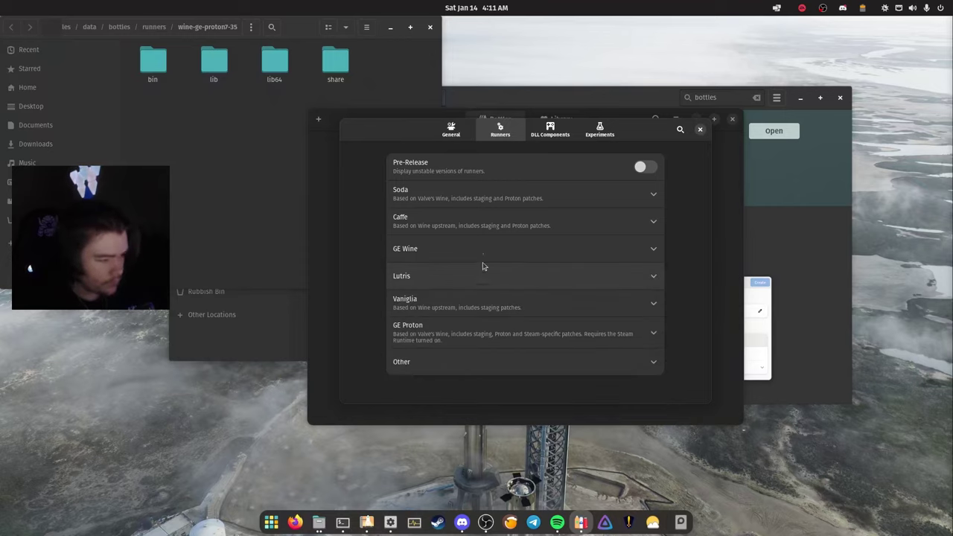
pyautogui.click(528, 216)
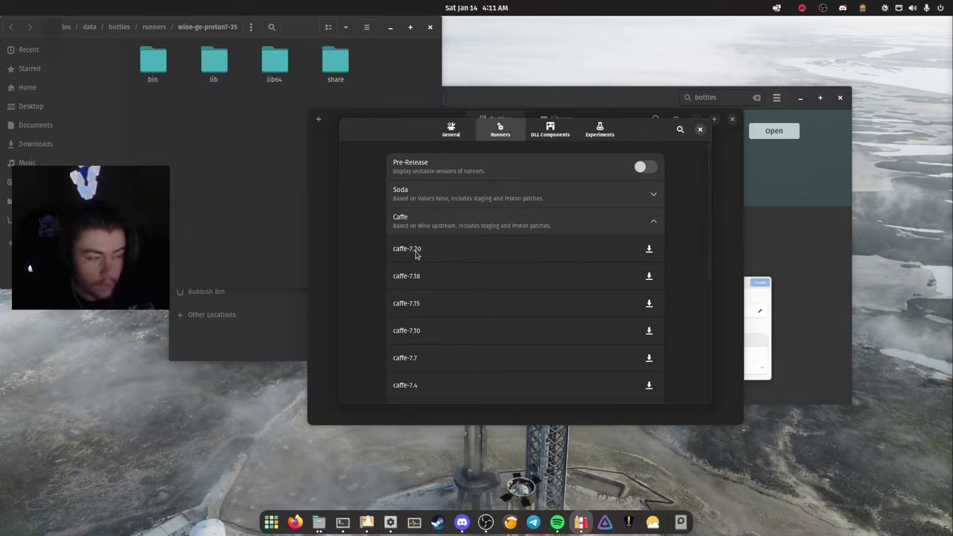
pyautogui.click(629, 217)
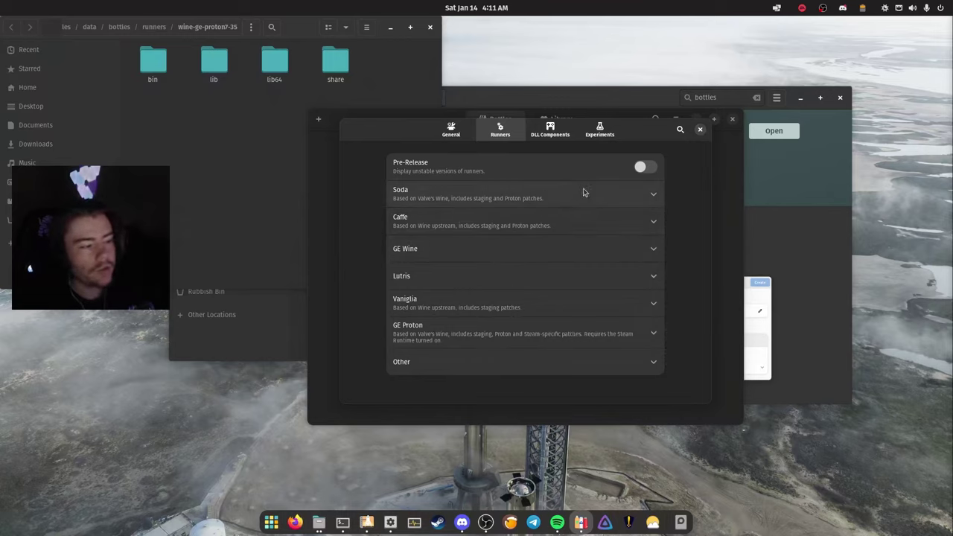
# Step: Open the EA bottle's settings and switch its runner to wine-ge-proton7-35
pyautogui.click(700, 129)
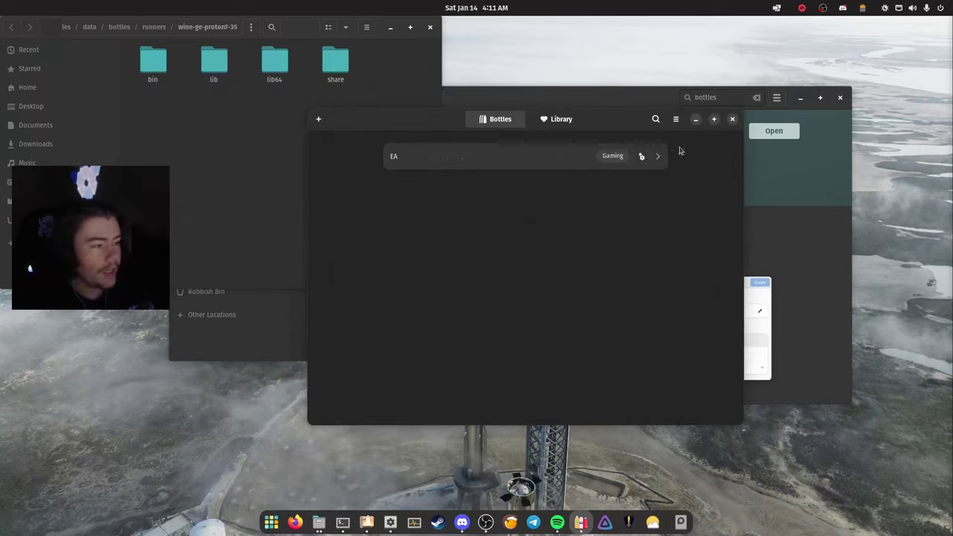
pyautogui.click(432, 156)
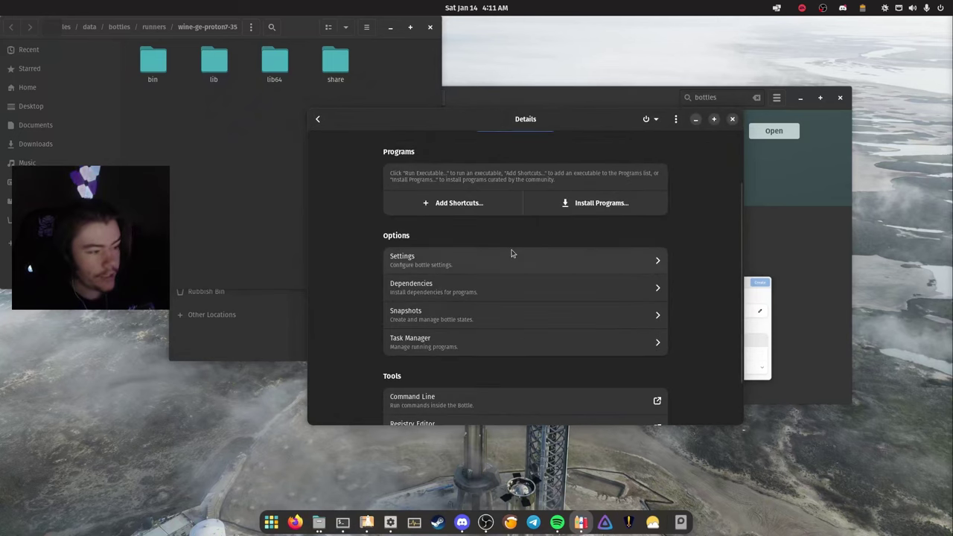
pyautogui.click(436, 255)
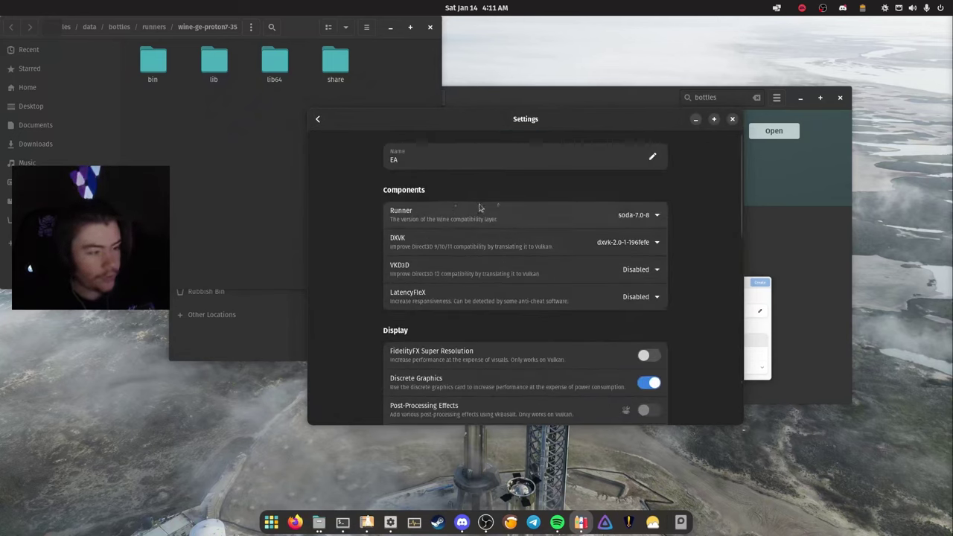
pyautogui.click(643, 214)
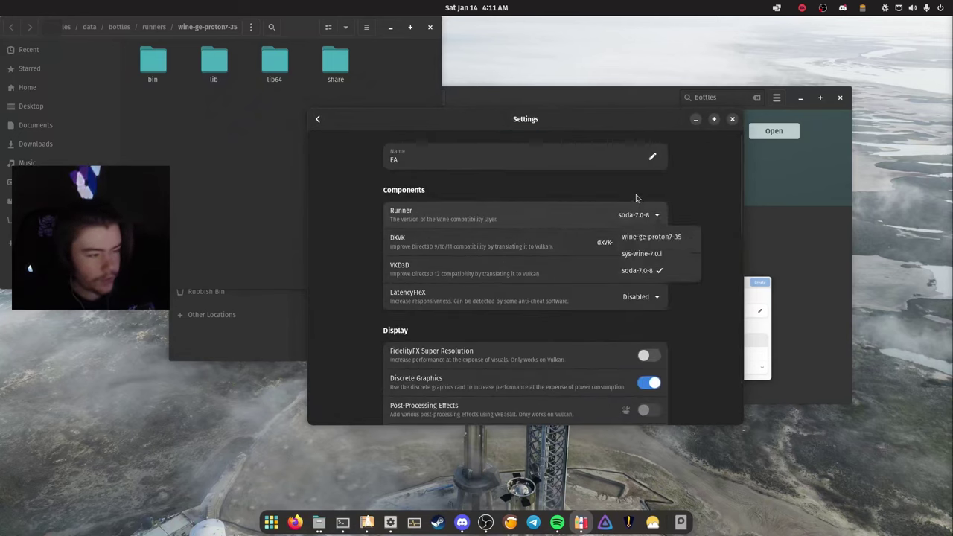
pyautogui.click(671, 238)
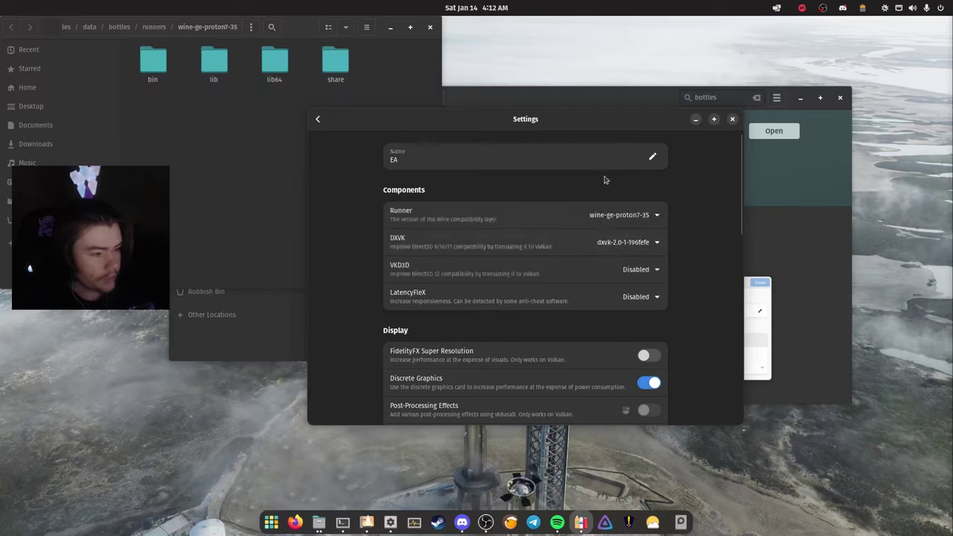
# Step: Enable VKD3D using the vkd3d-proton-2.8 build
pyautogui.click(656, 271)
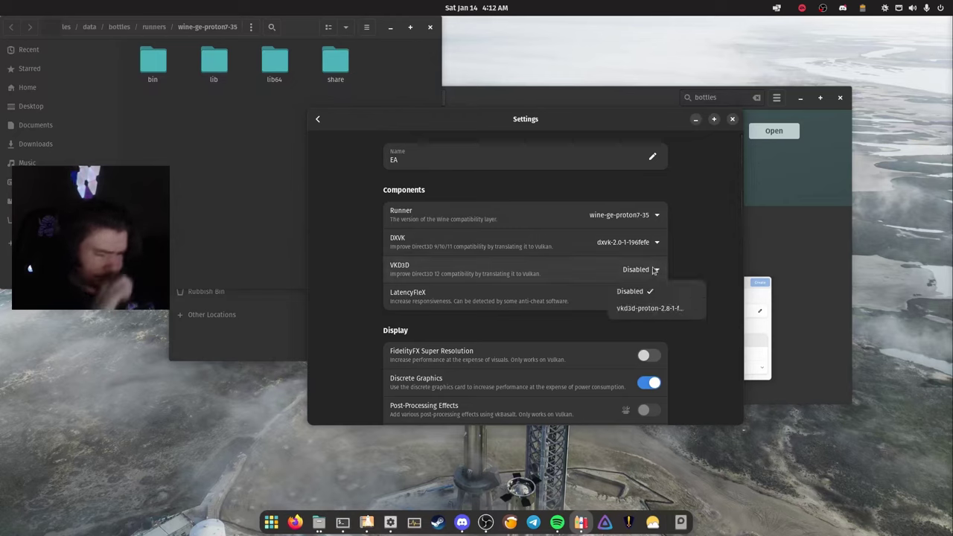
pyautogui.click(332, 260)
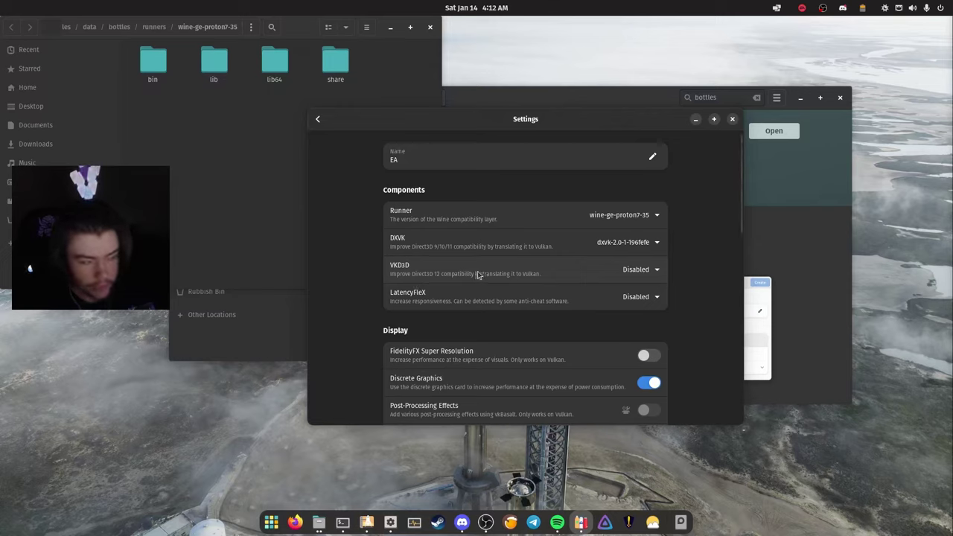
pyautogui.click(661, 270)
pyautogui.click(648, 308)
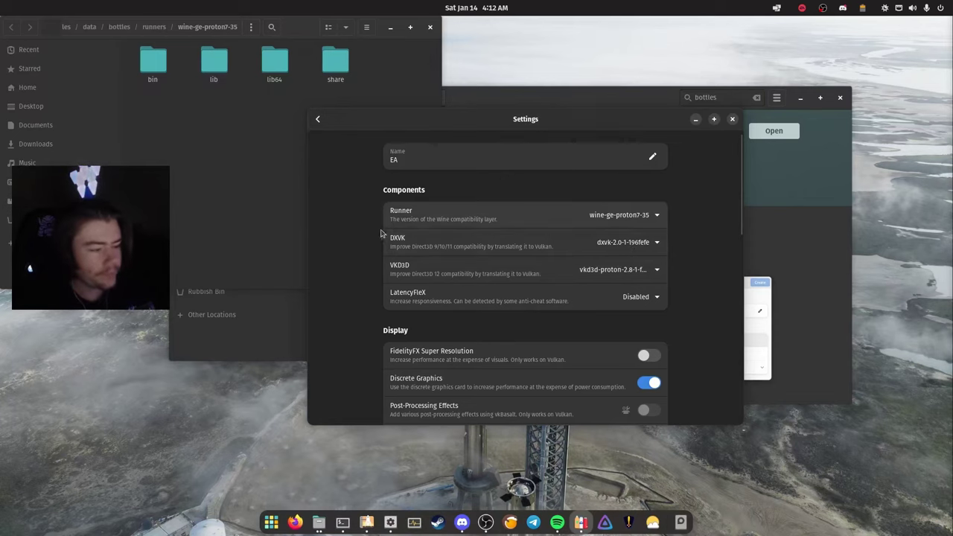
# Step: Under Performance, change the EA bottle's Synchronization from Esync to Fsync
pyautogui.scroll(-5, 374, 239)
pyautogui.scroll(-3, 368, 241)
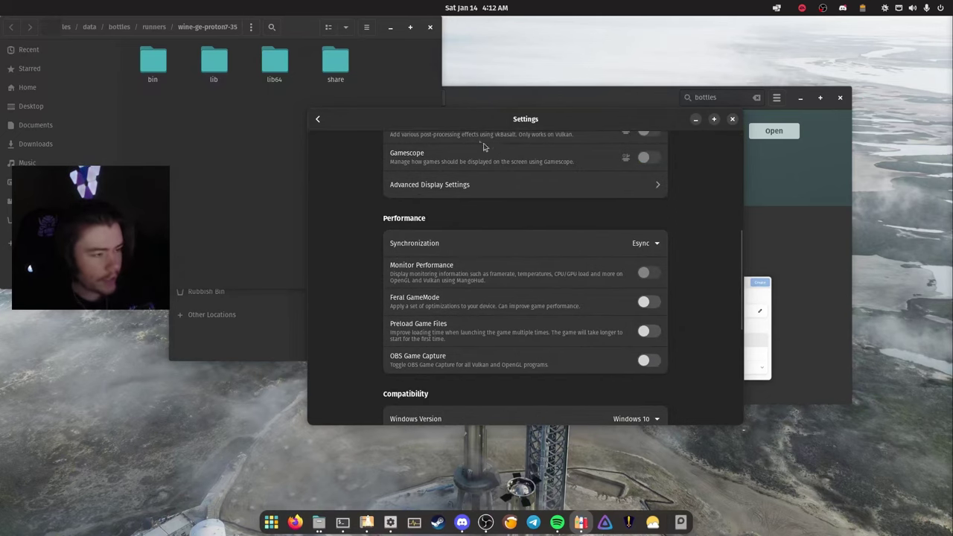
pyautogui.moveTo(508, 119); pyautogui.dragTo(443, 177)
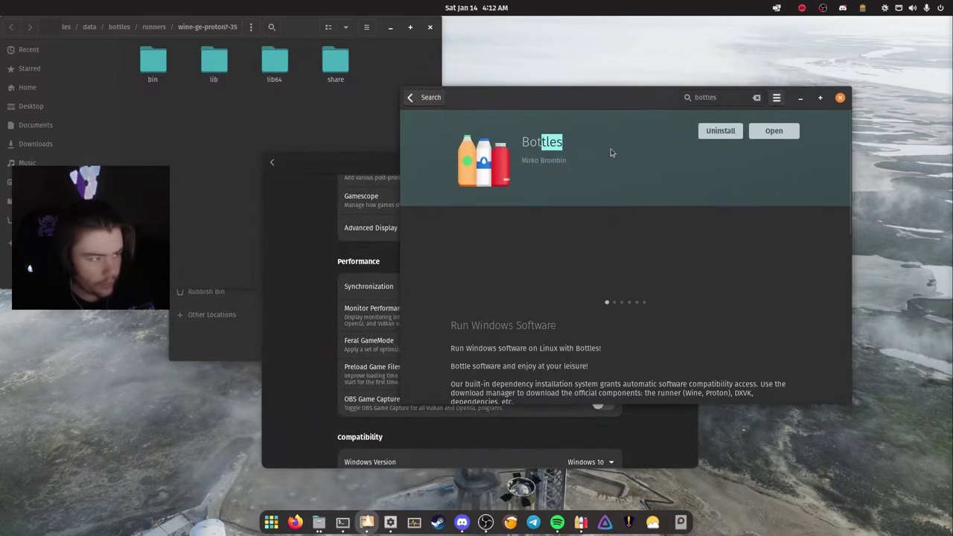
pyautogui.moveTo(517, 173); pyautogui.dragTo(584, 108)
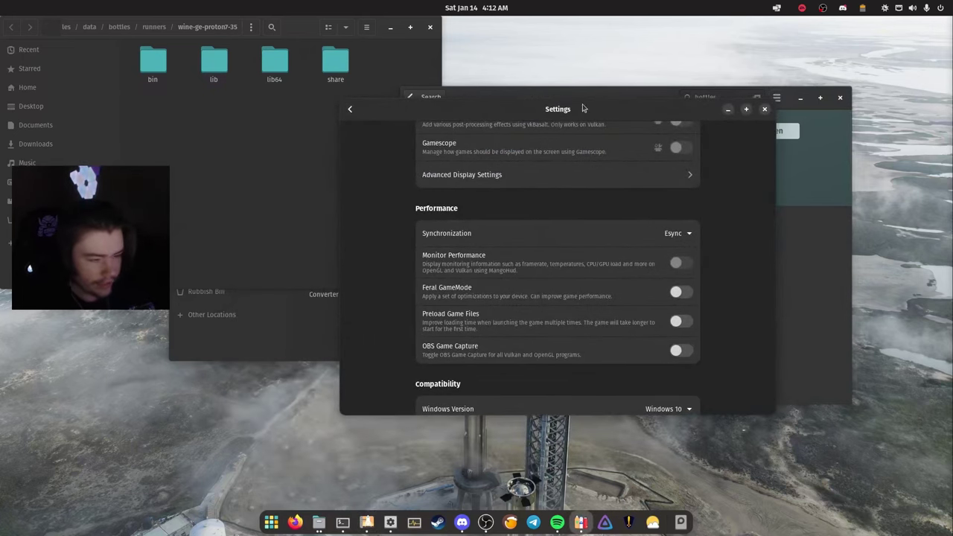
pyautogui.click(676, 234)
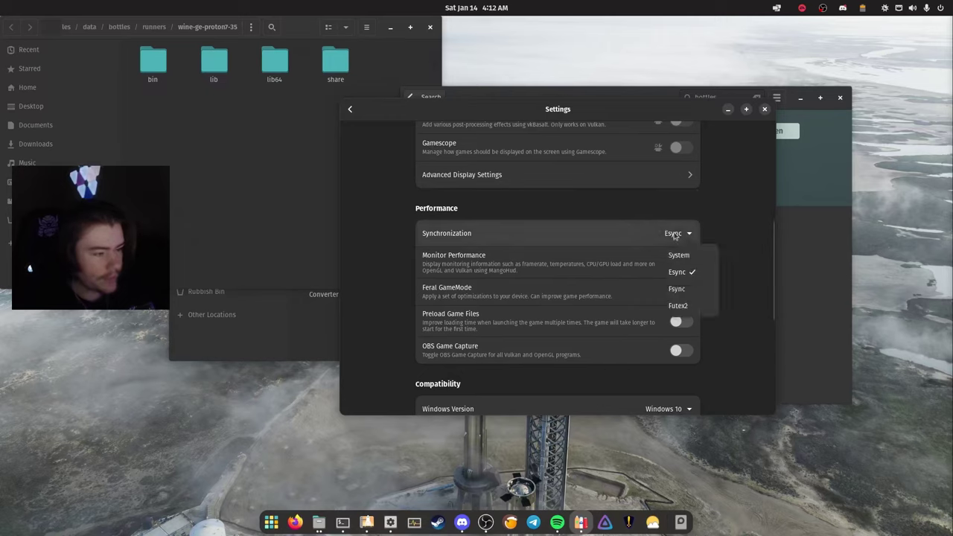
pyautogui.click(701, 289)
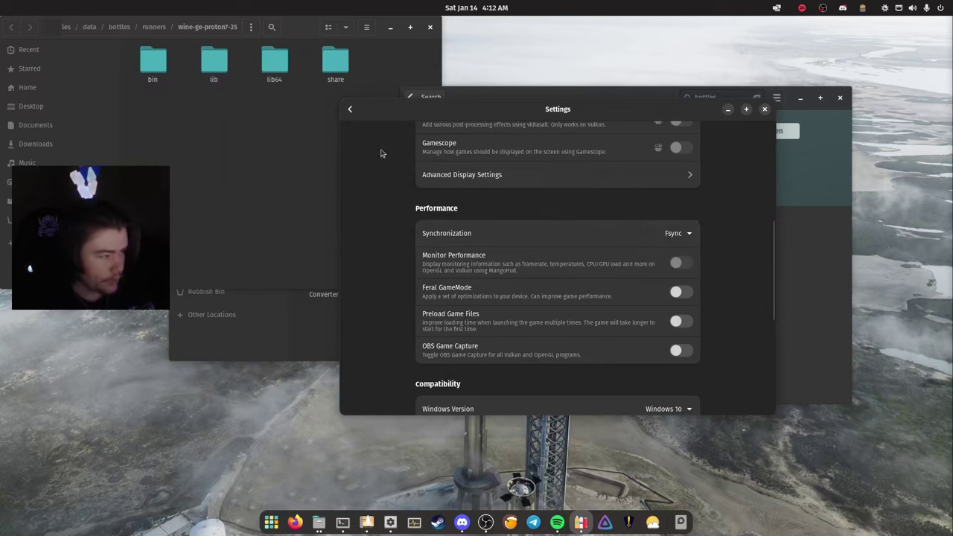
# Step: Glance at the EA bottle's Install Programs list, then browse its Dependencies list
pyautogui.click(350, 109)
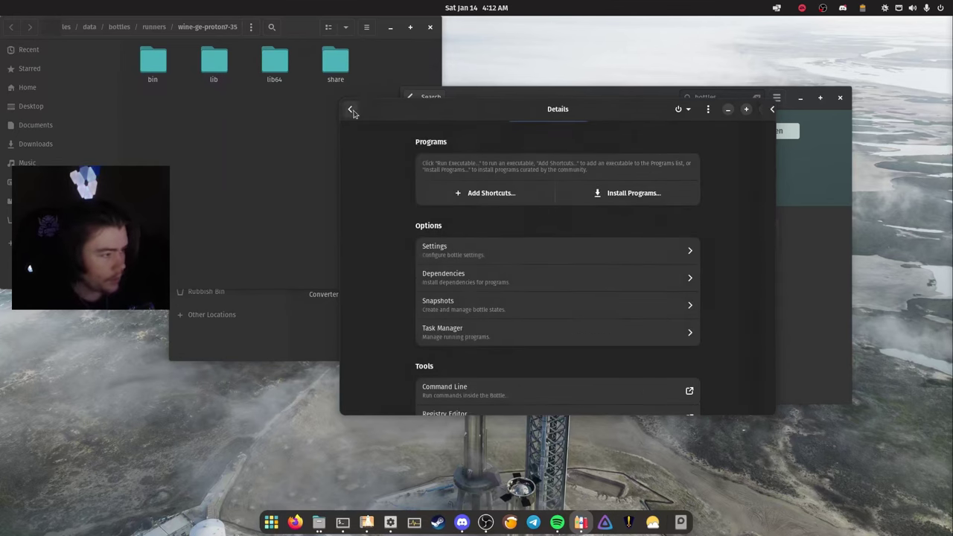
pyautogui.click(619, 195)
pyautogui.click(350, 108)
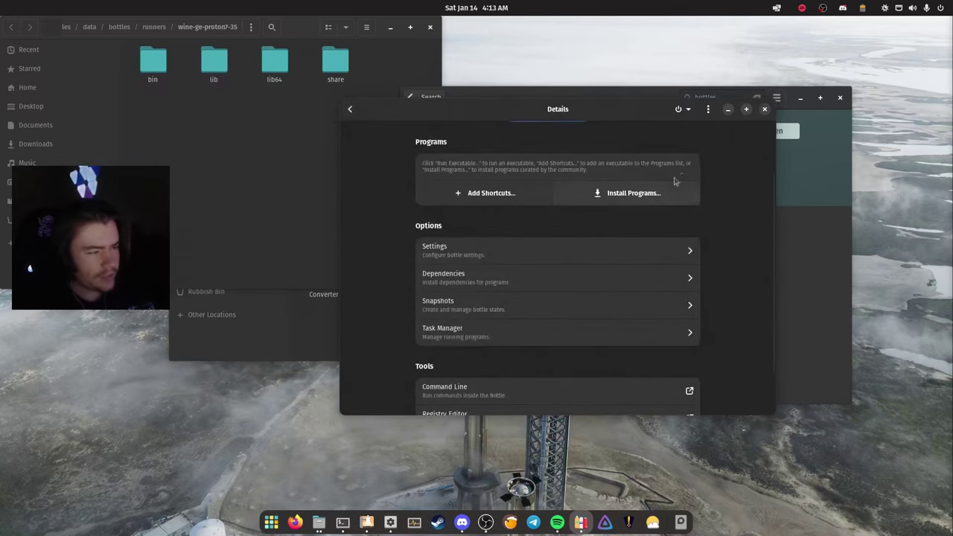
pyautogui.click(466, 275)
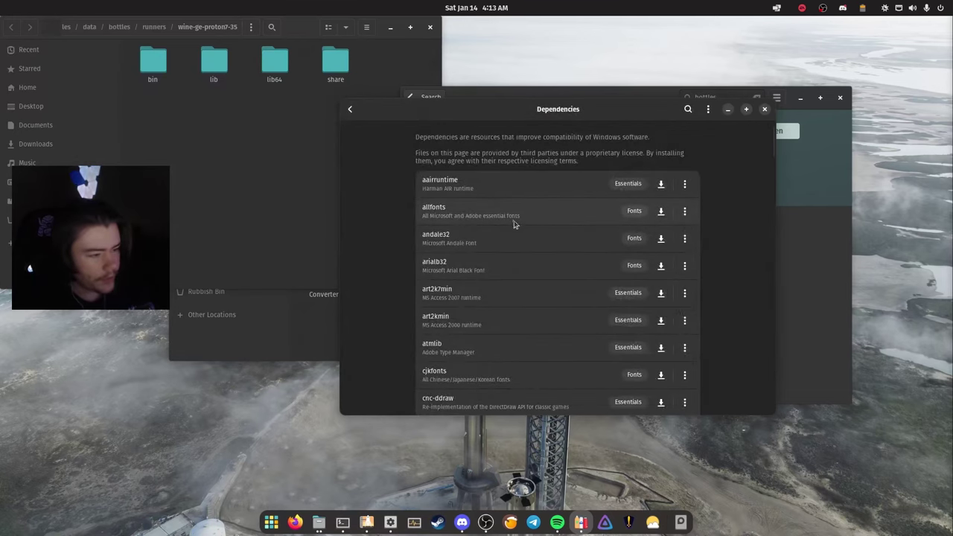
pyautogui.scroll(-20, 554, 209)
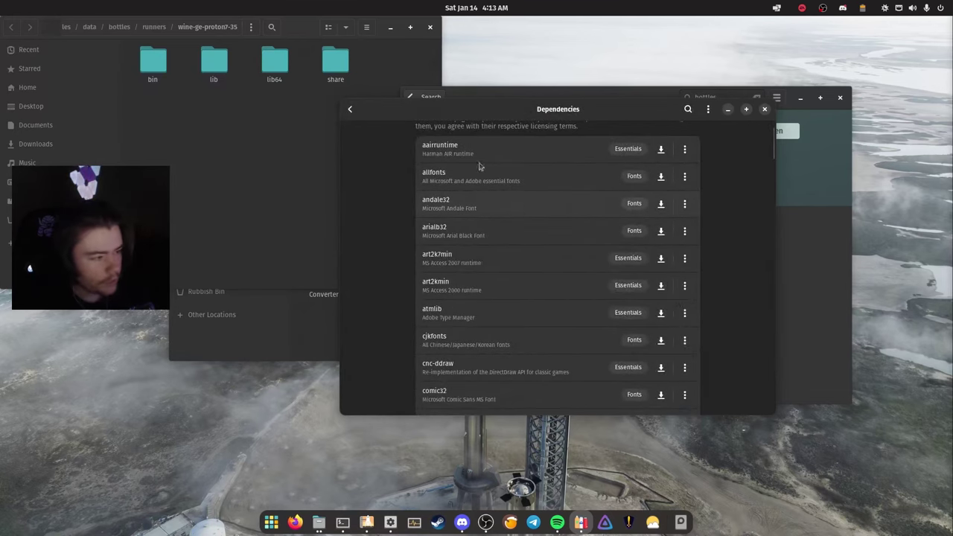
pyautogui.scroll(-15, 525, 216)
pyautogui.scroll(-20, 477, 239)
pyautogui.scroll(-6, 514, 257)
pyautogui.scroll(15, 539, 248)
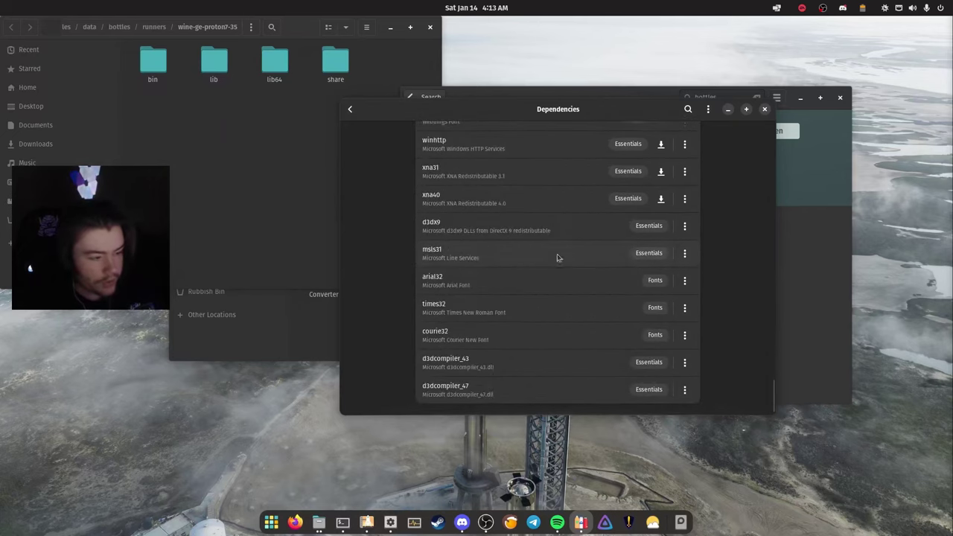
pyautogui.scroll(15, 519, 269)
pyautogui.scroll(3, 519, 271)
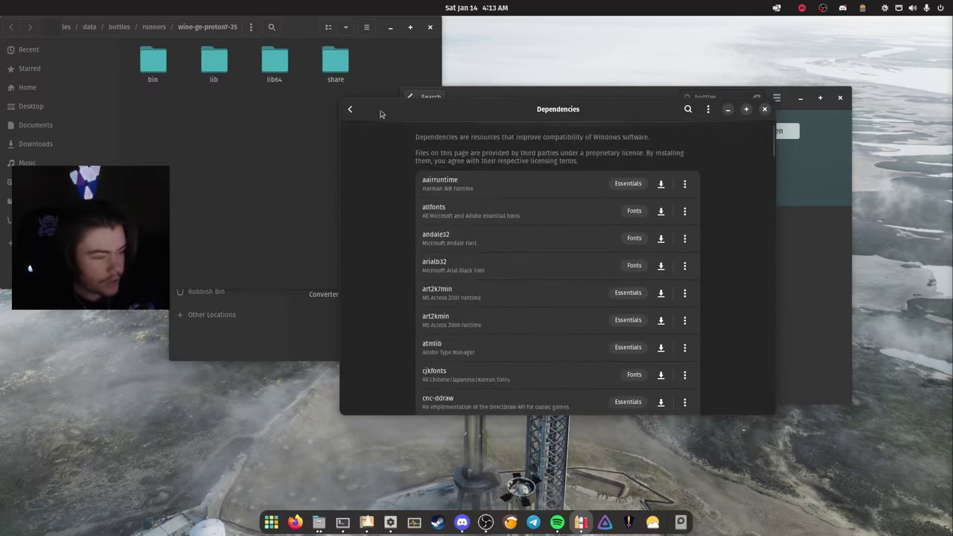
pyautogui.click(351, 110)
pyautogui.click(613, 199)
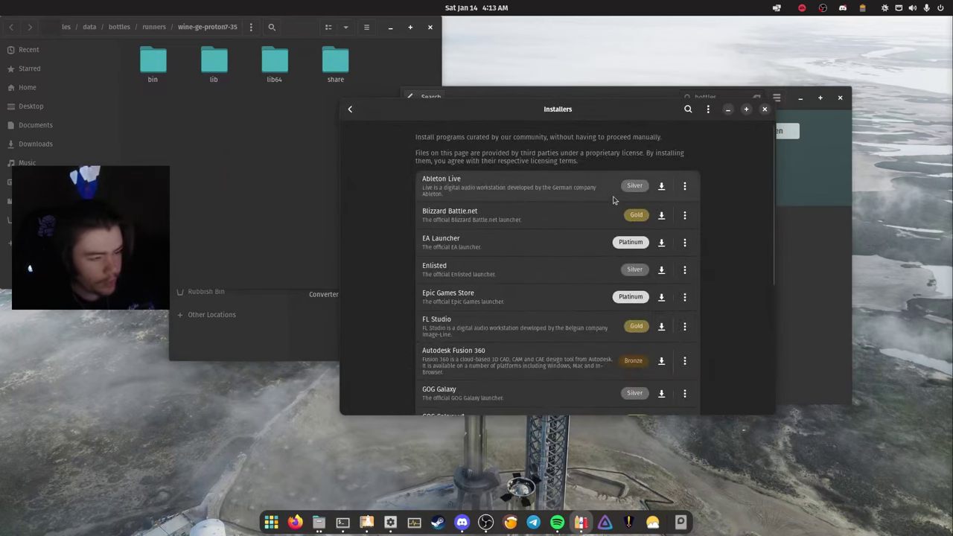
pyautogui.moveTo(602, 194)
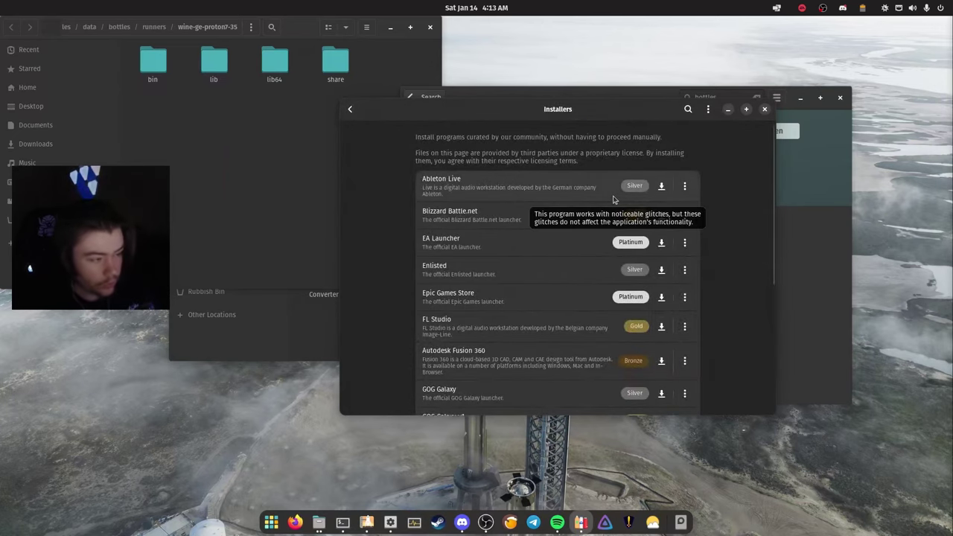
pyautogui.click(684, 242)
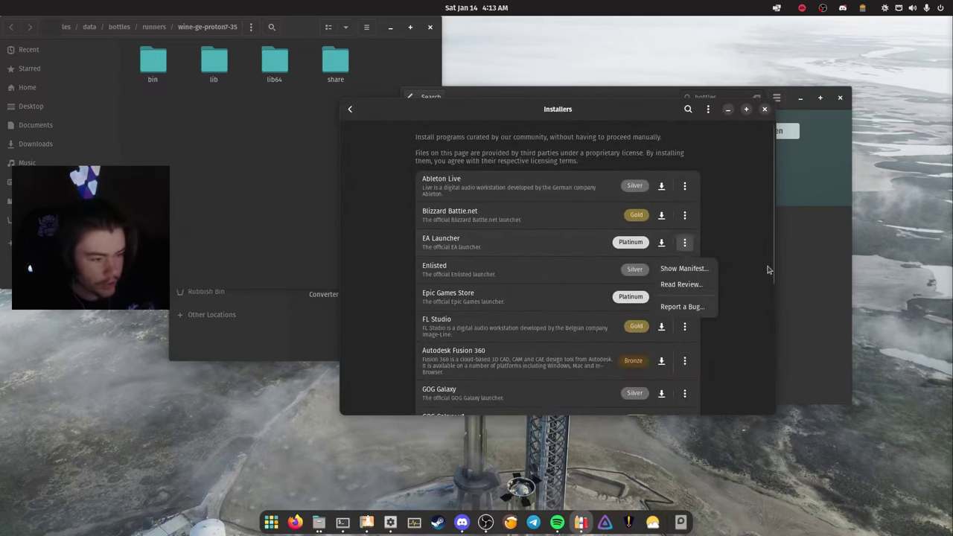
pyautogui.click(684, 268)
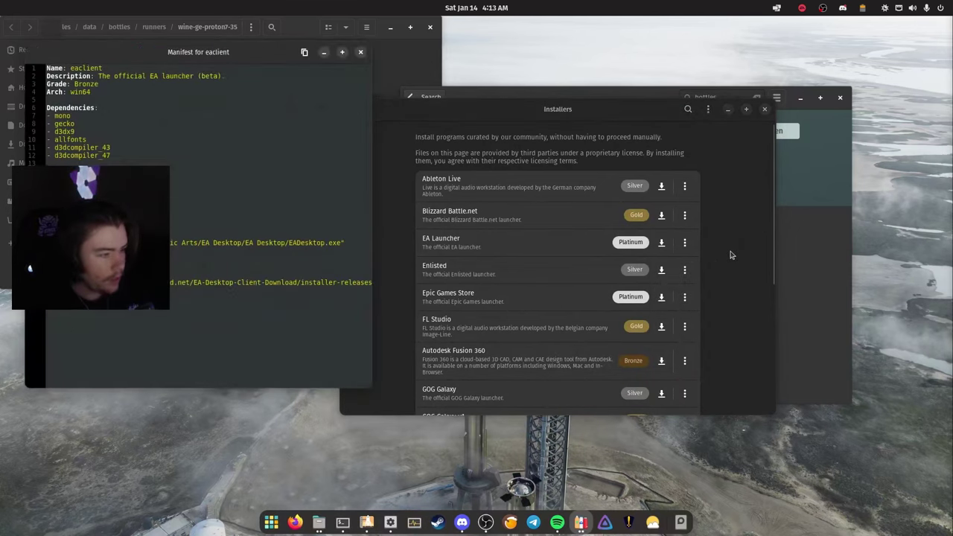
pyautogui.moveTo(216, 52); pyautogui.dragTo(304, 104)
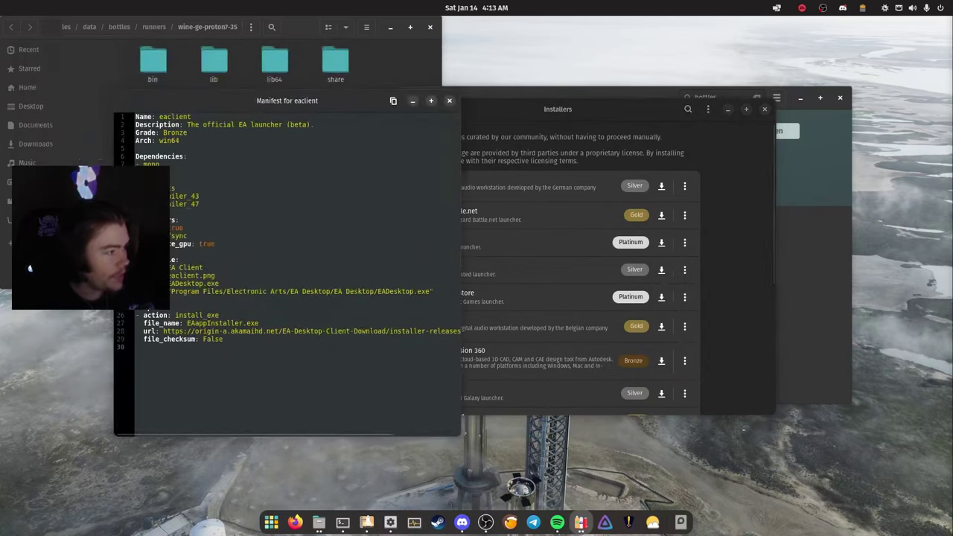
pyautogui.click(153, 170)
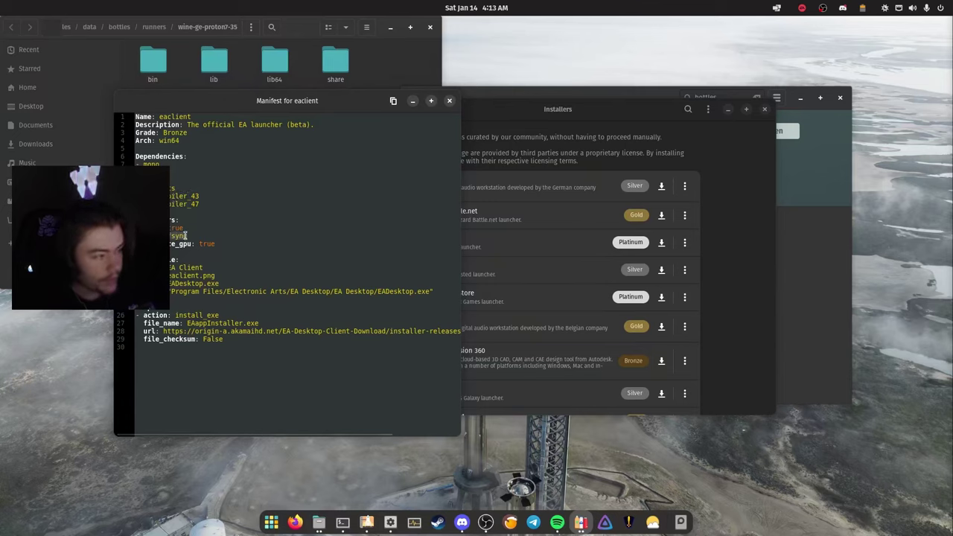
pyautogui.click(215, 242)
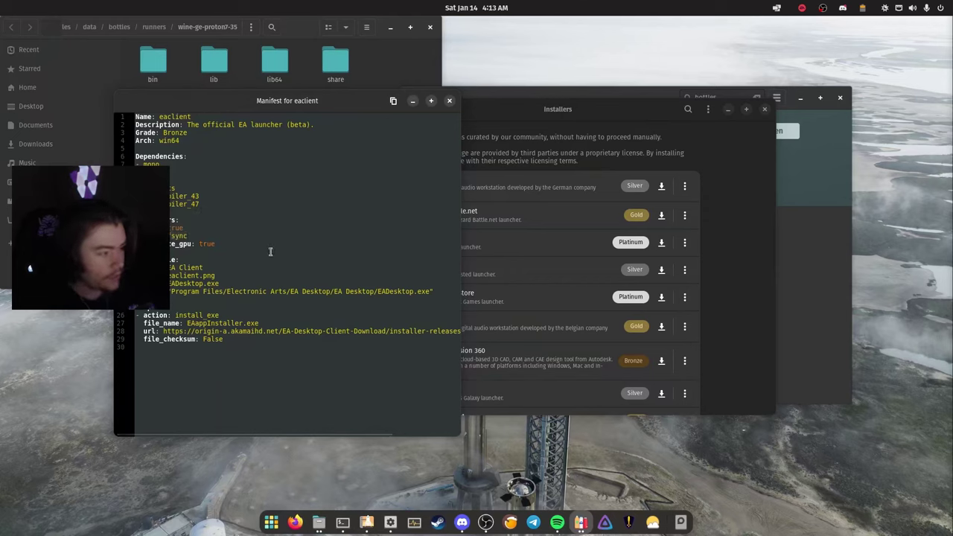
pyautogui.click(449, 100)
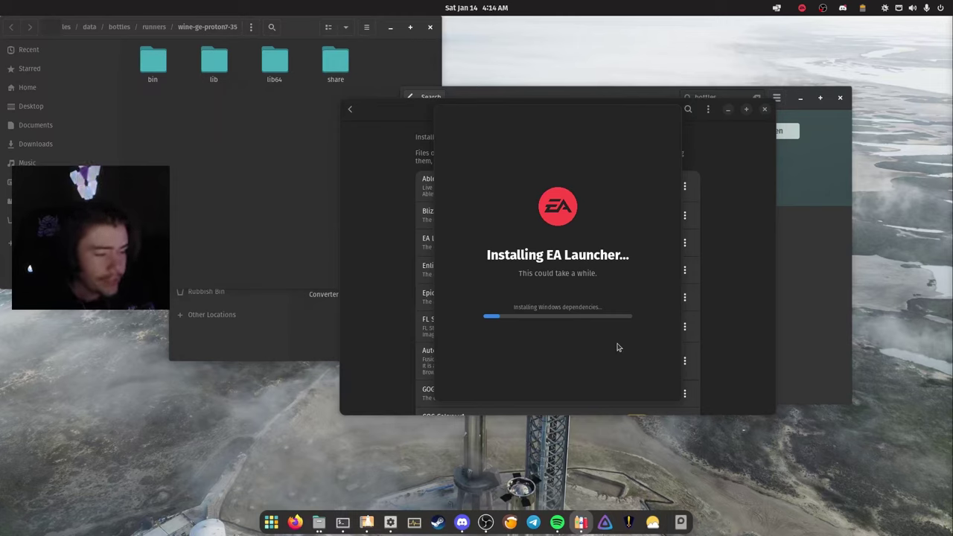
# Step: Move the file manager and EA setup windows aside to follow the EA Launcher installation
pyautogui.click(391, 28)
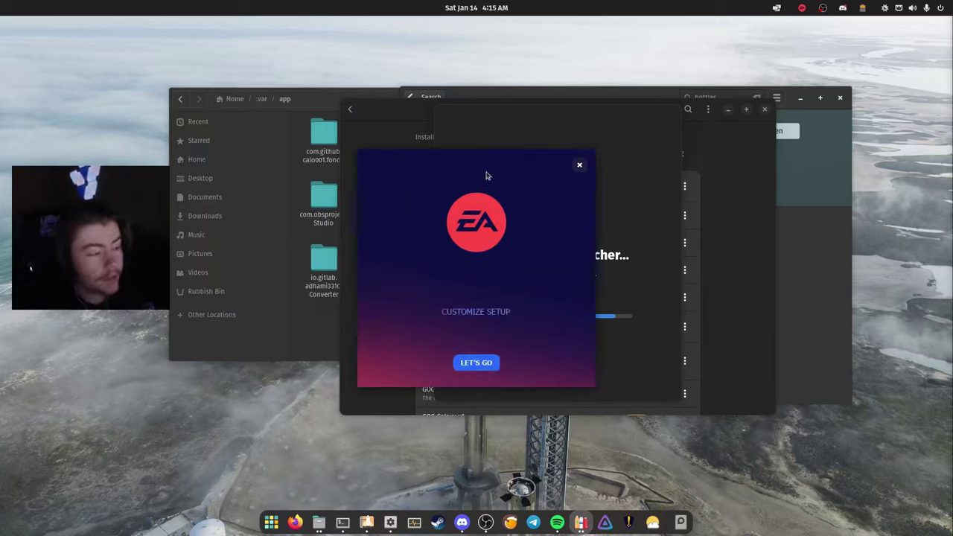
pyautogui.moveTo(488, 176); pyautogui.dragTo(318, 125)
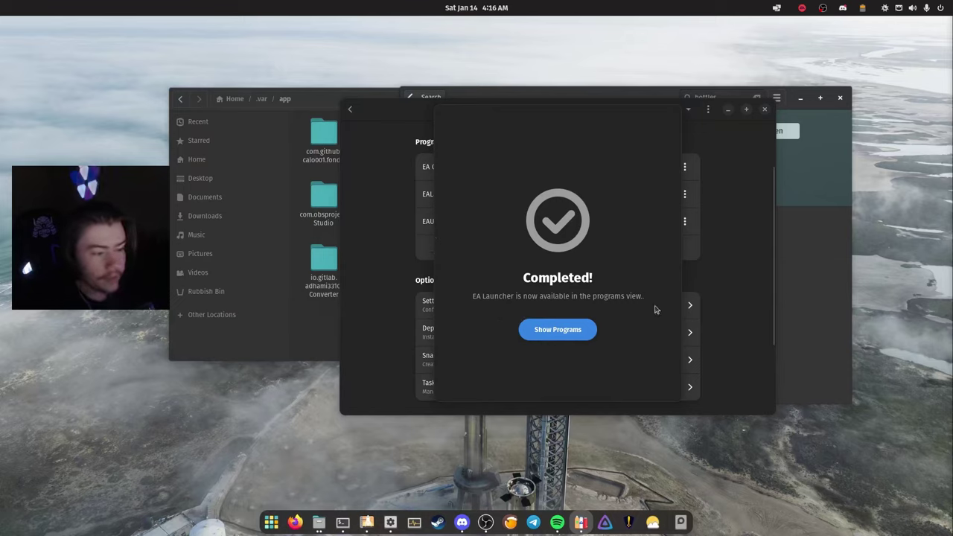
# Step: Show the EA bottle's new programs, exit the crashed EA app and force-stop all processes
pyautogui.click(550, 339)
pyautogui.scroll(2, 372, 292)
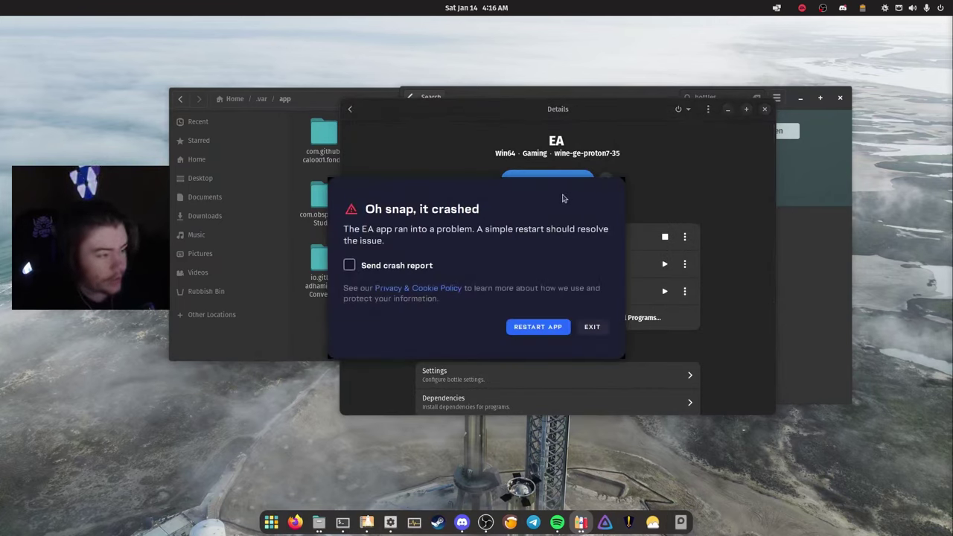
pyautogui.click(592, 326)
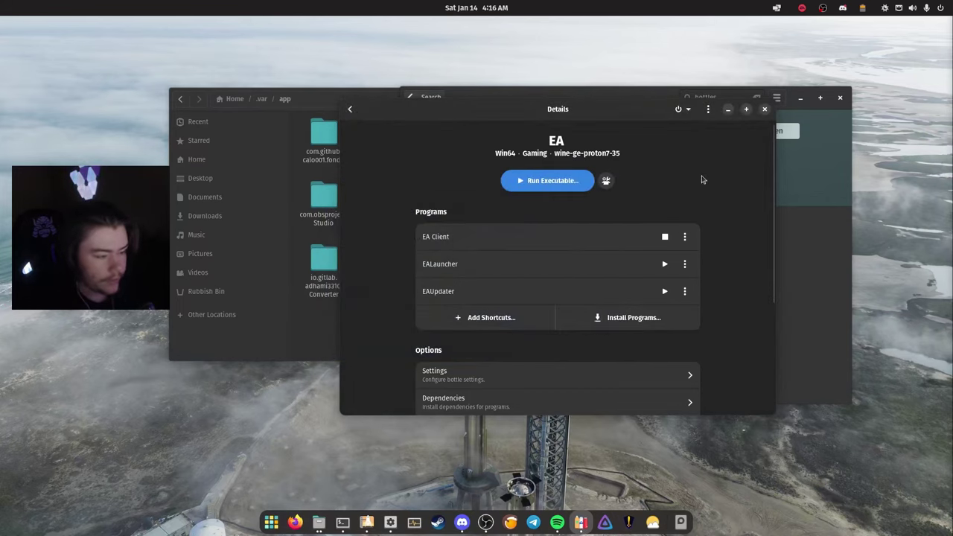
pyautogui.click(689, 110)
pyautogui.click(684, 134)
pyautogui.click(591, 252)
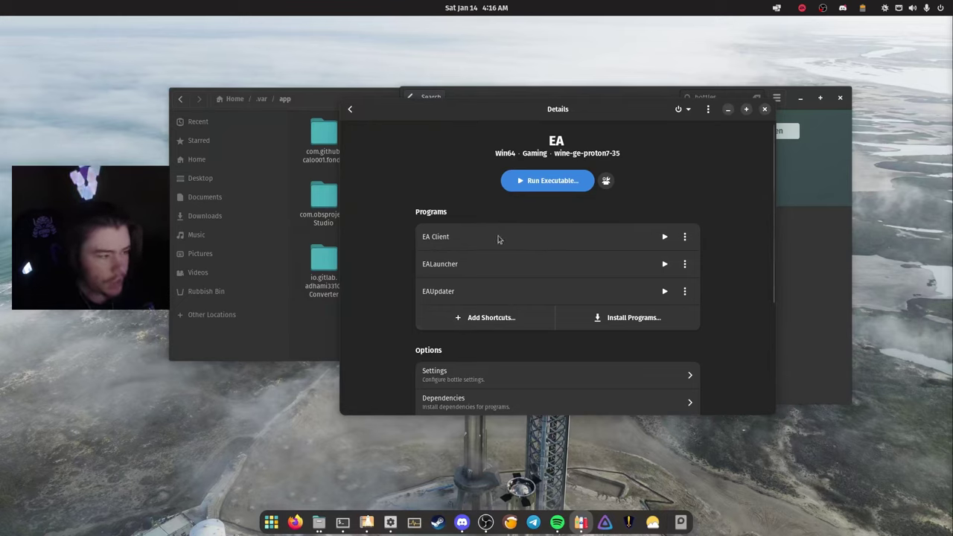
pyautogui.click(356, 112)
pyautogui.click(577, 111)
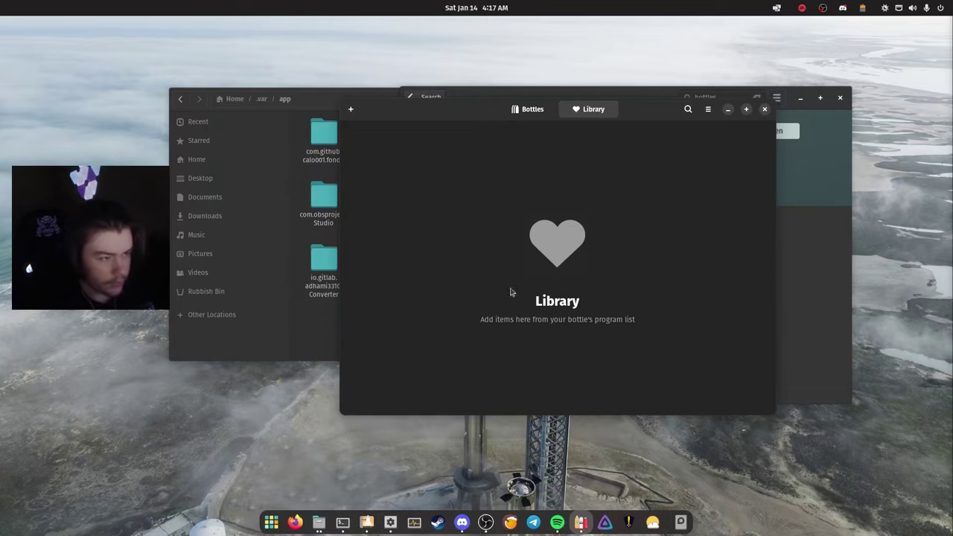
pyautogui.click(528, 111)
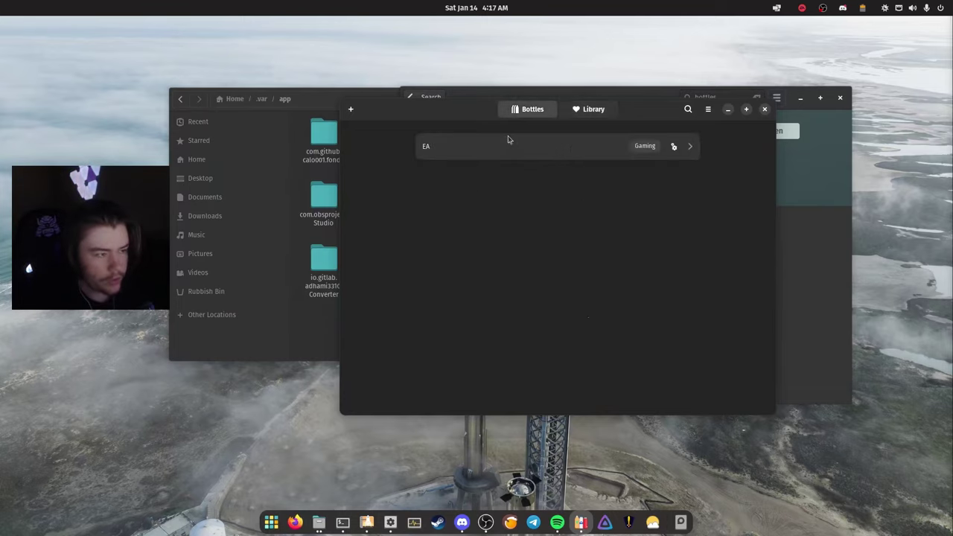
pyautogui.click(470, 148)
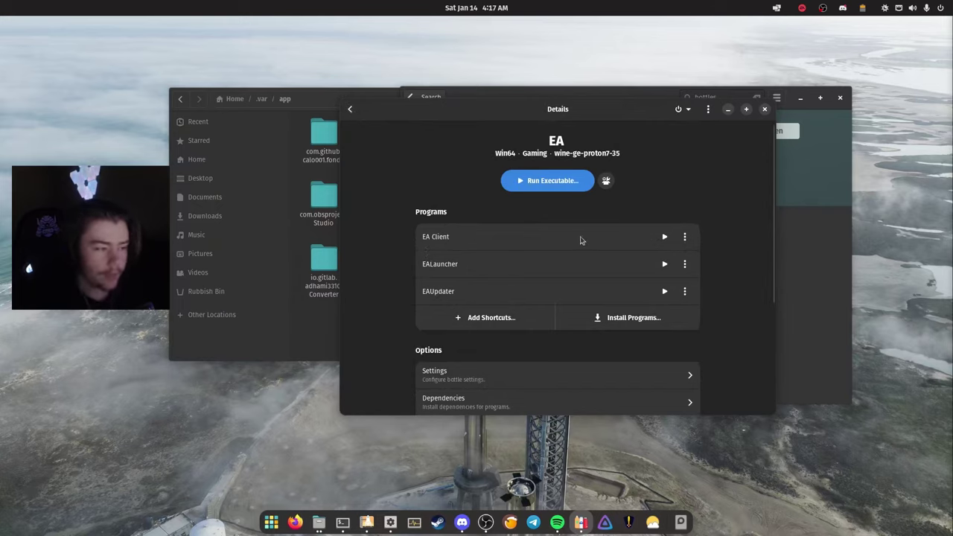
pyautogui.click(685, 237)
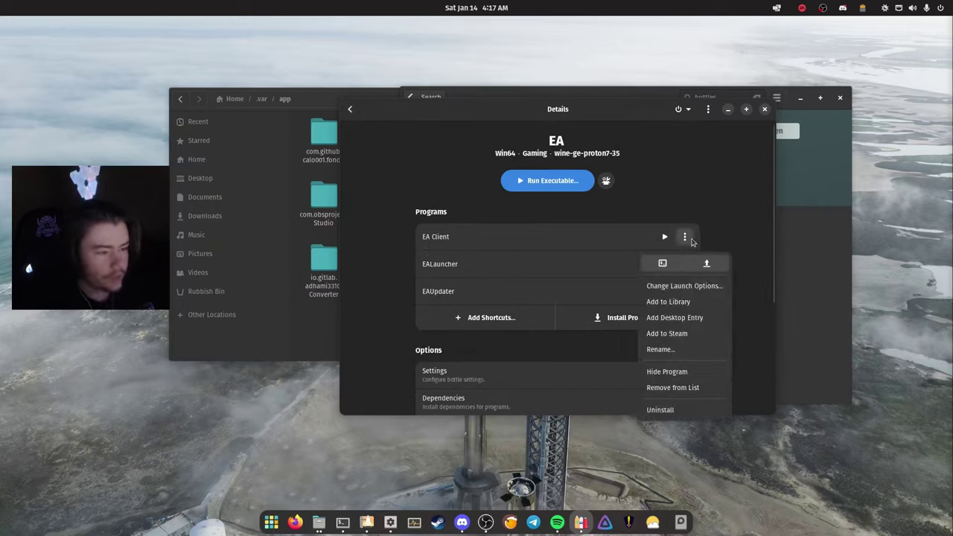
pyautogui.click(666, 334)
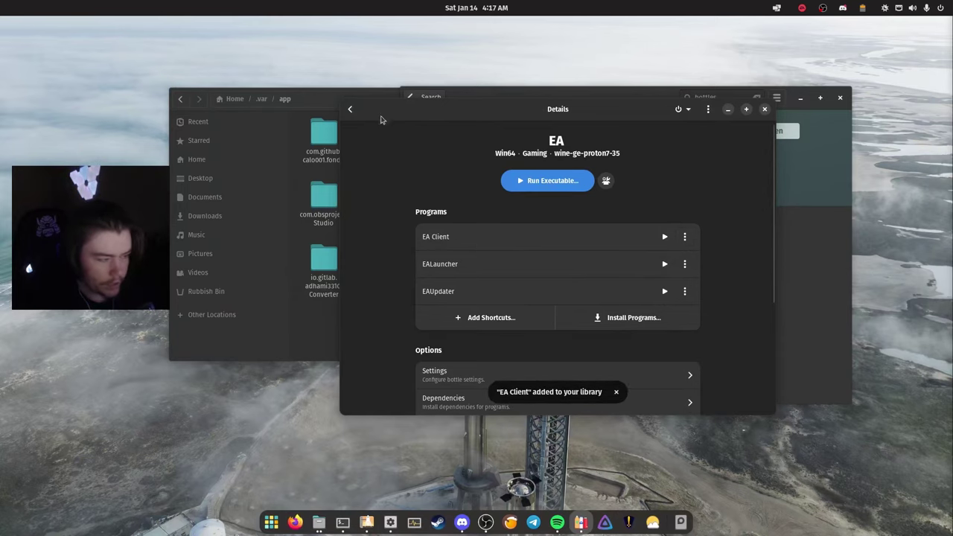
pyautogui.click(351, 109)
pyautogui.click(588, 109)
pyautogui.moveTo(378, 242)
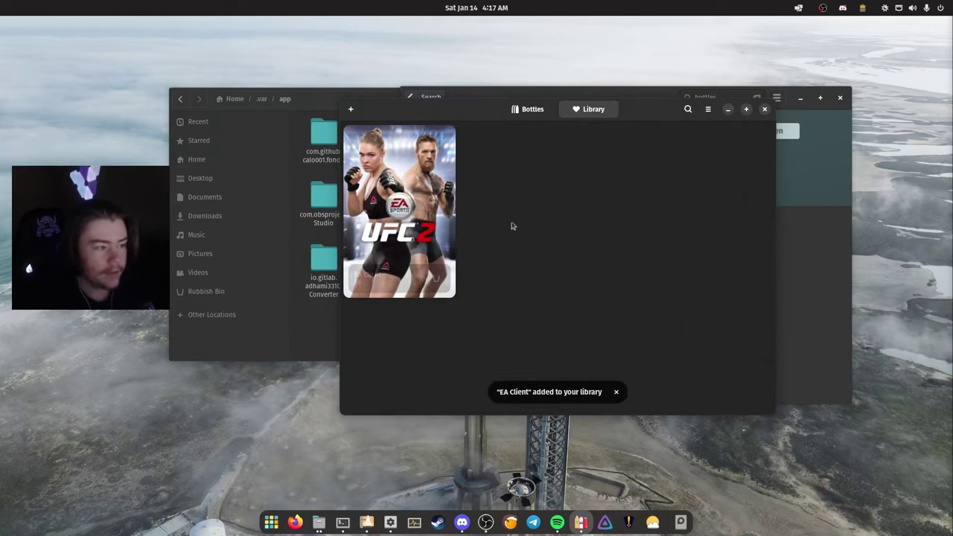
pyautogui.moveTo(444, 254)
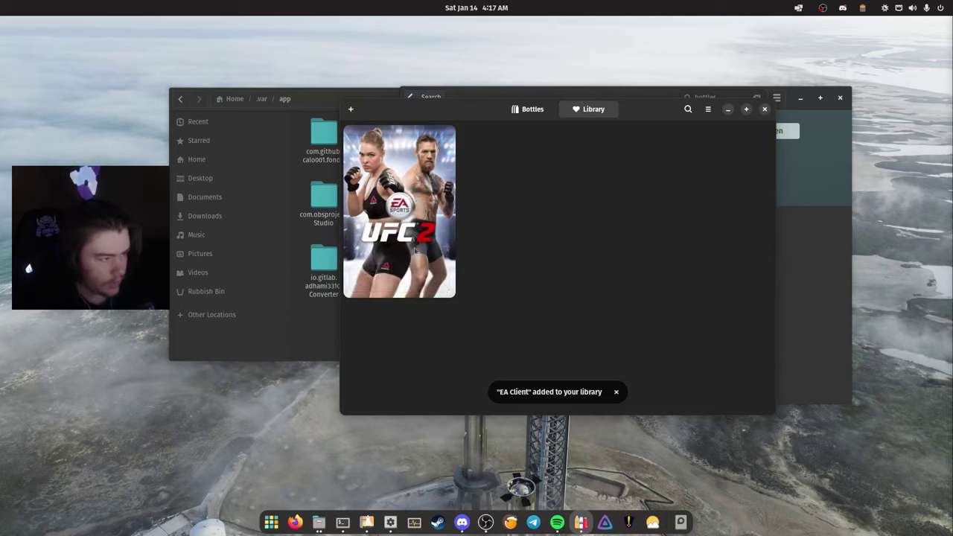
pyautogui.moveTo(453, 277)
pyautogui.click(436, 278)
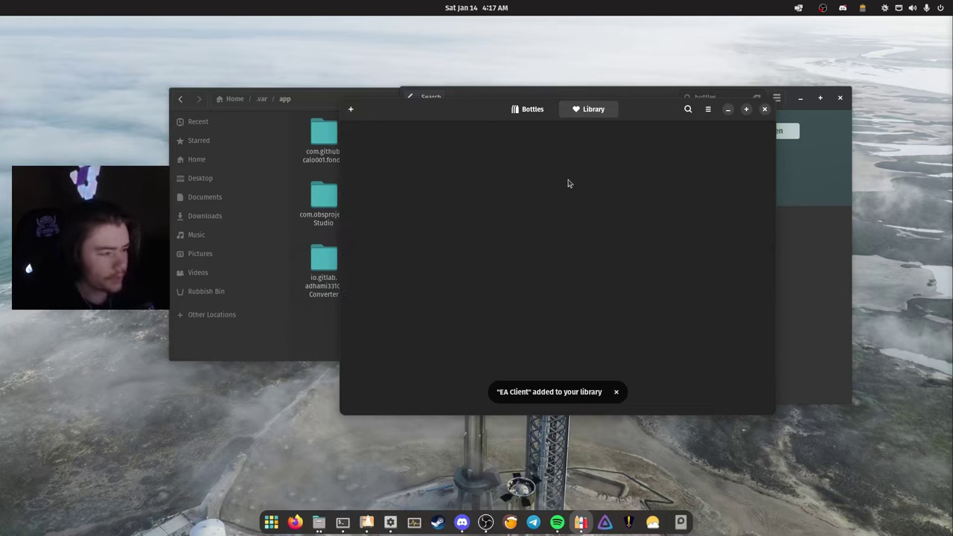
pyautogui.click(535, 110)
pyautogui.click(500, 148)
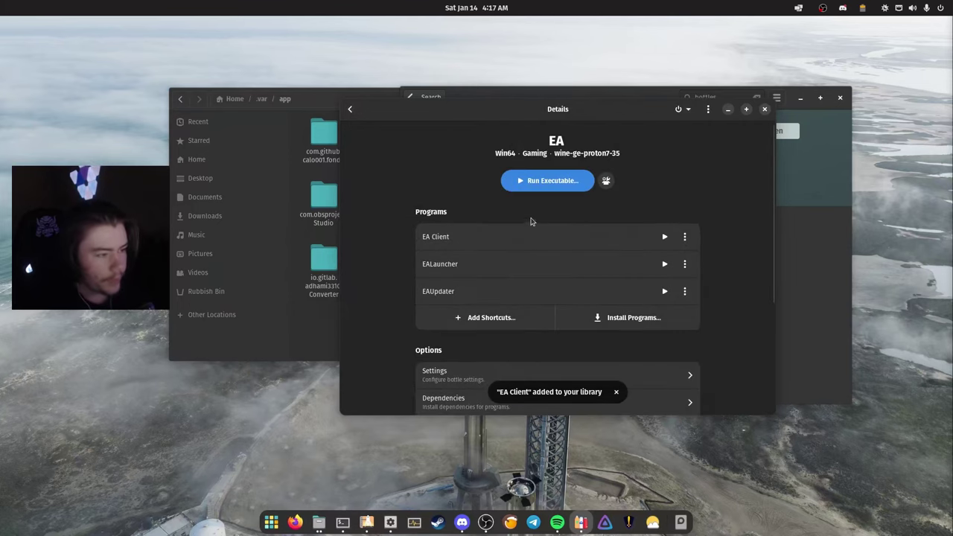
# Step: Rename the EA Client program to 'EA Play'
pyautogui.click(685, 237)
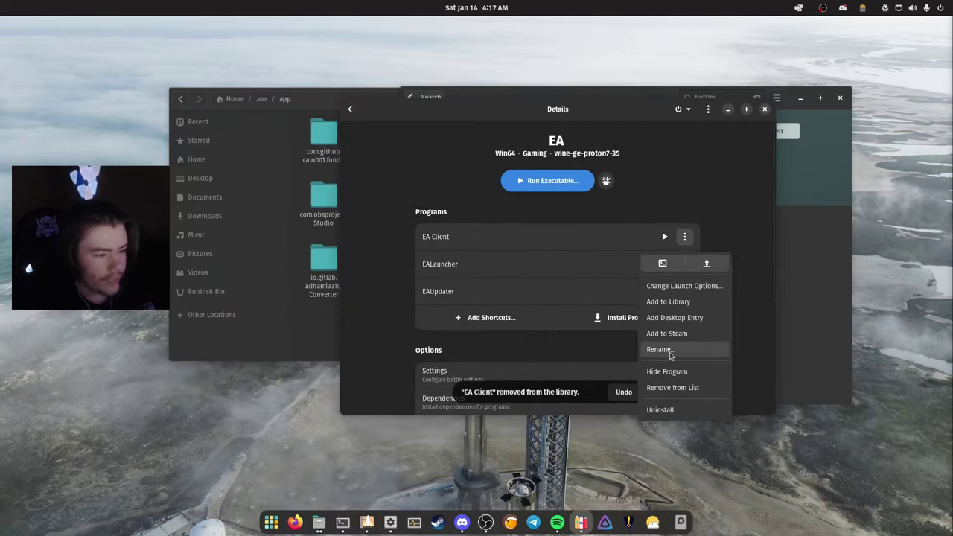
pyautogui.click(671, 356)
pyautogui.moveTo(472, 240); pyautogui.dragTo(452, 241)
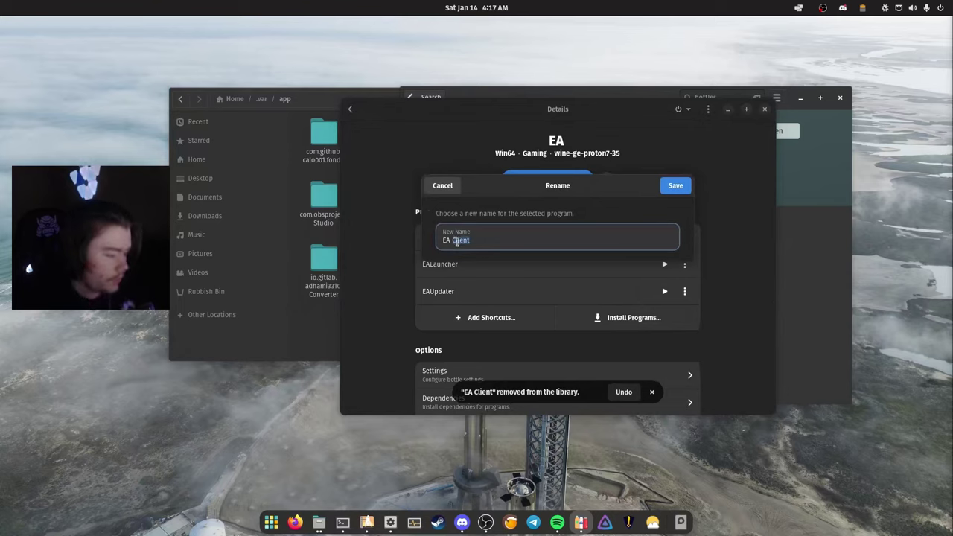
pyautogui.write('Play')
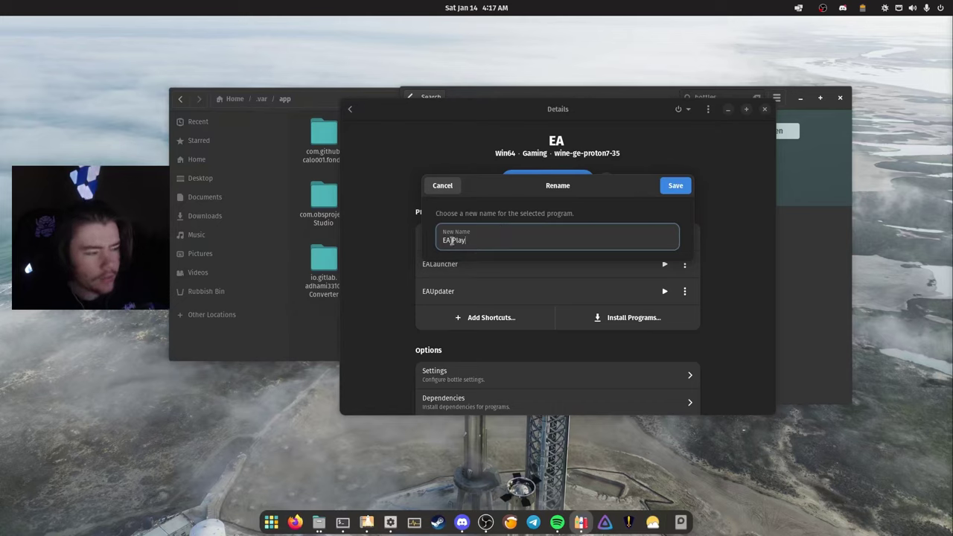
pyautogui.press('Return')
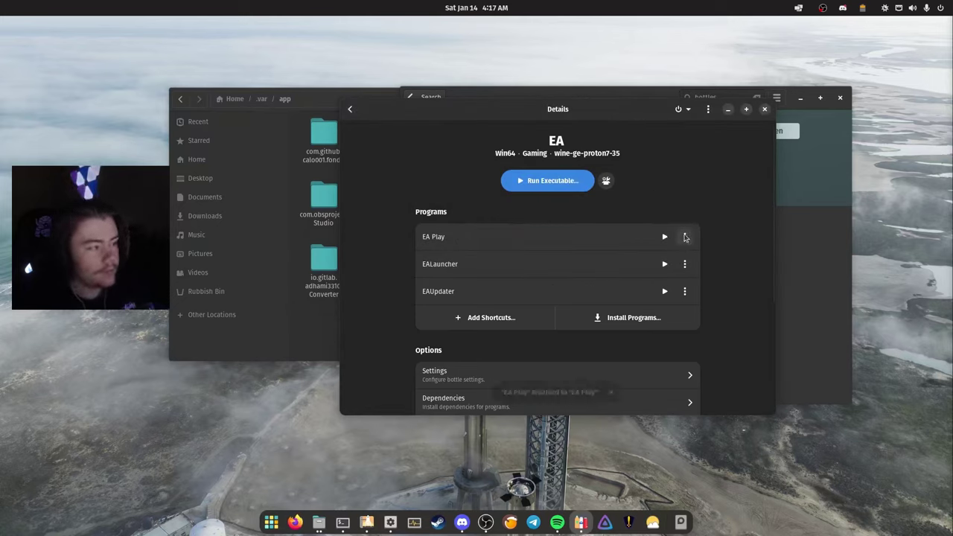
# Step: Add EA Play to the library, launch it from there, and minimise Bottles
pyautogui.click(685, 237)
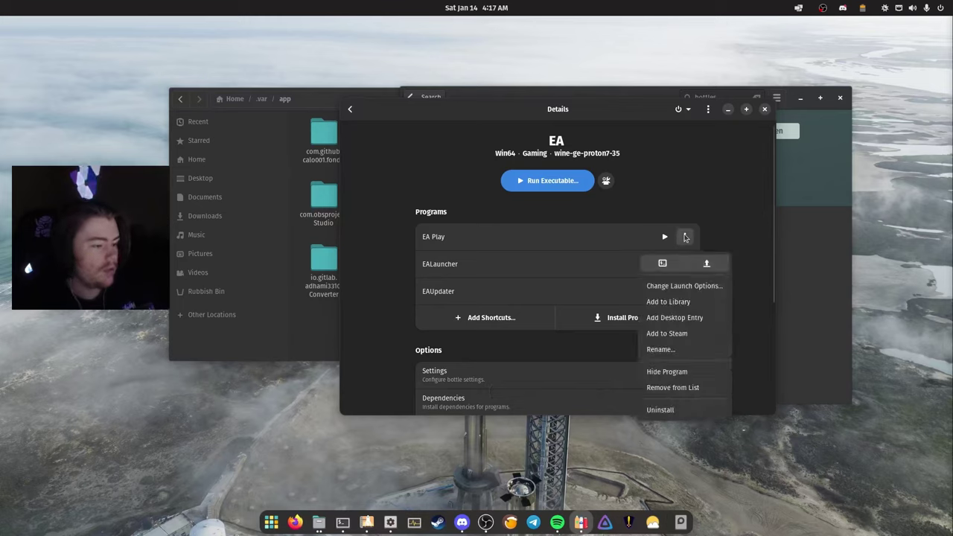
pyautogui.click(668, 302)
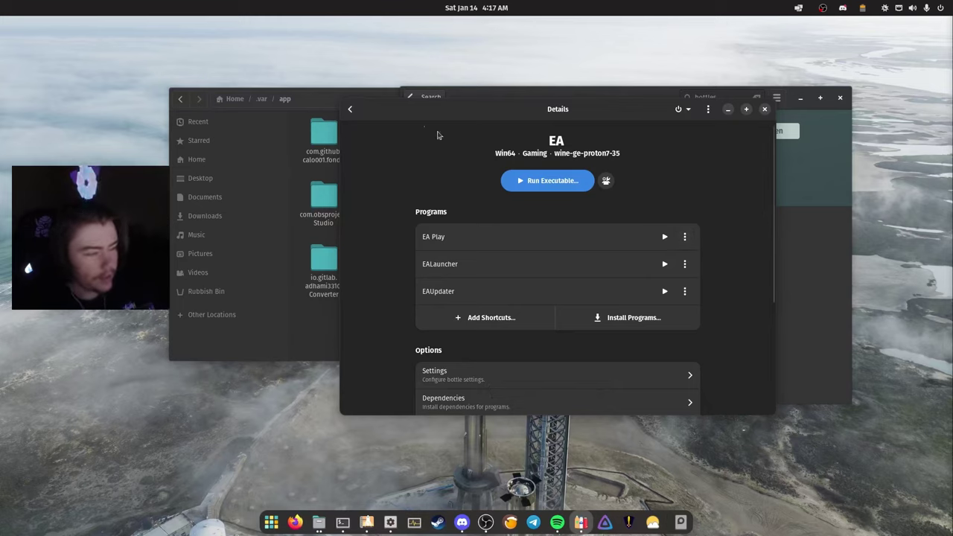
pyautogui.click(350, 109)
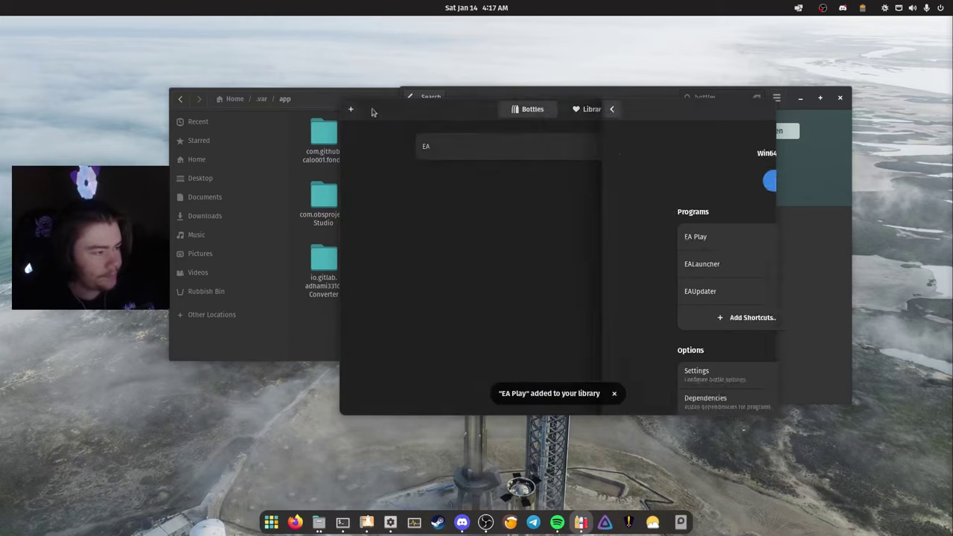
pyautogui.click(585, 114)
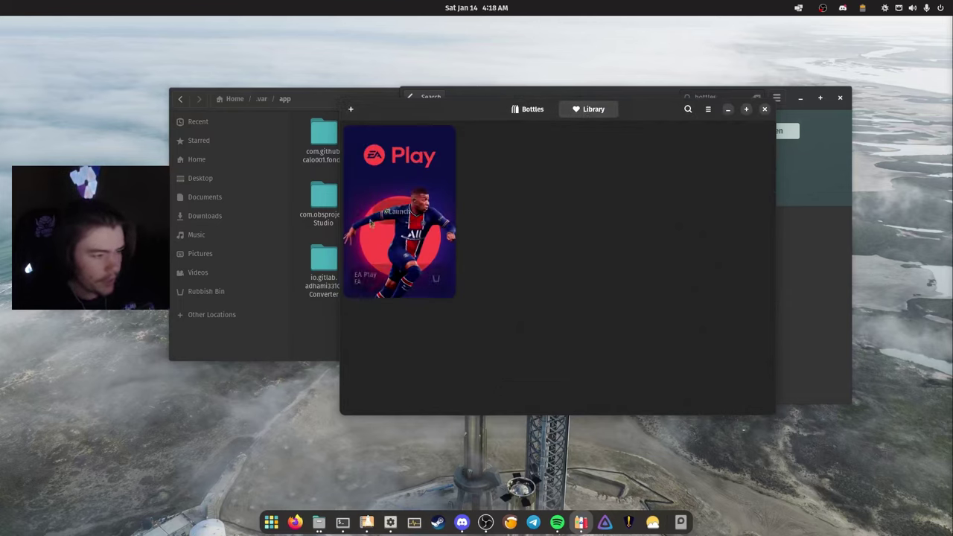
pyautogui.click(417, 211)
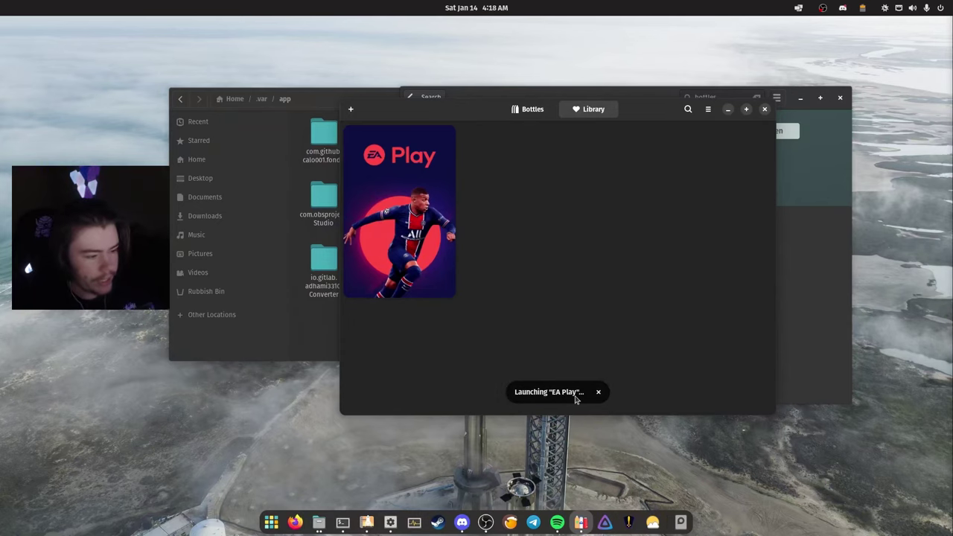
pyautogui.click(728, 112)
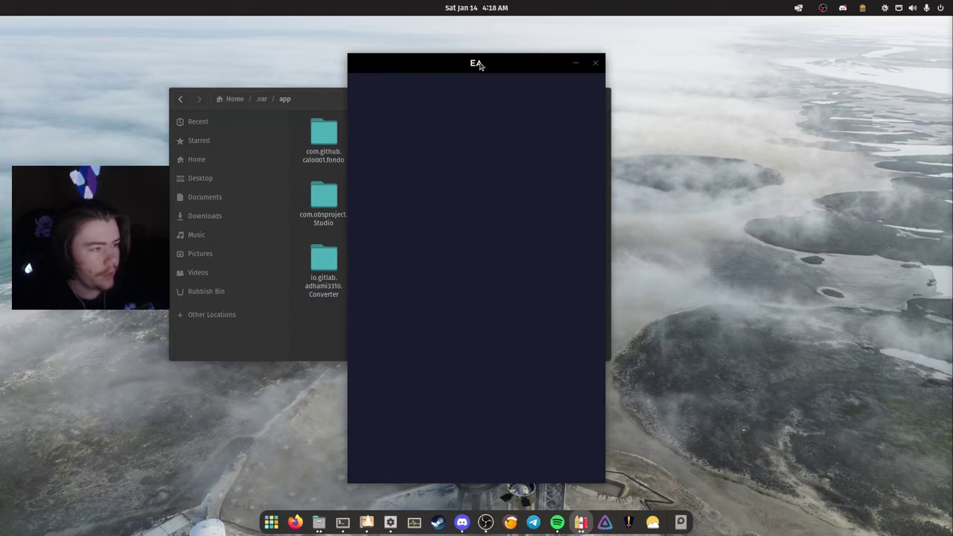
# Step: Sign in to the EA account and dismiss the QtWebEngineProcess.exe error dialog
pyautogui.moveTo(479, 62); pyautogui.dragTo(583, 49)
pyautogui.click(561, 101)
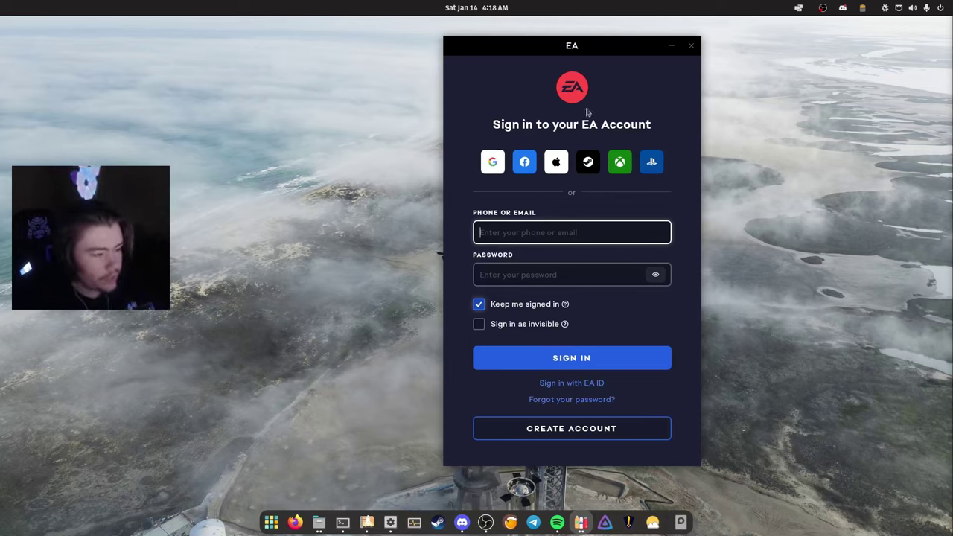
pyautogui.click(443, 108)
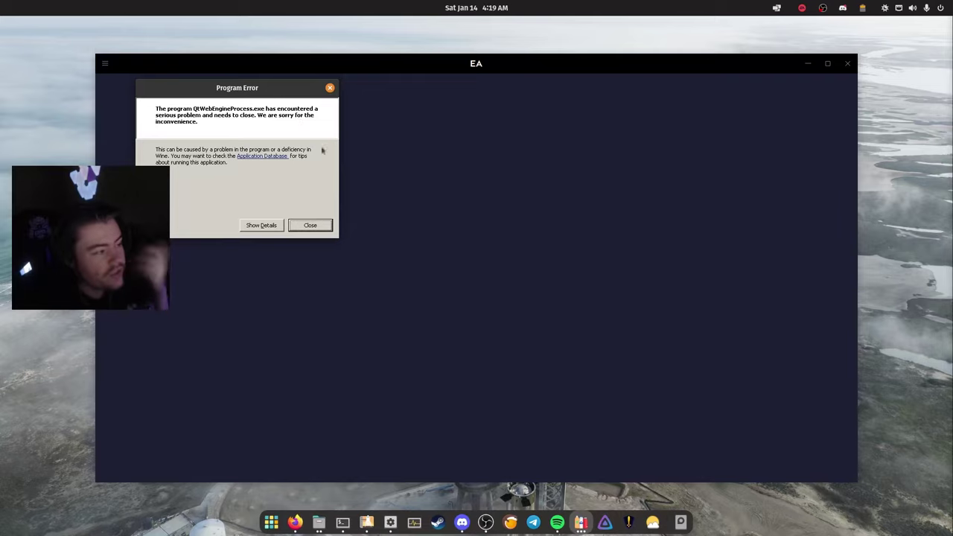
pyautogui.click(316, 226)
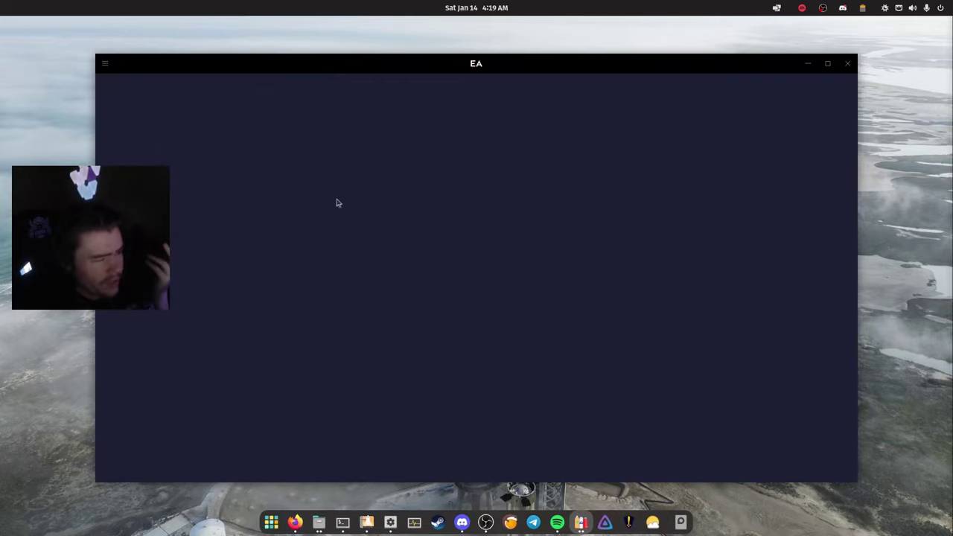
# Step: Open My Collection in the EA app and scroll through the nine owned games
pyautogui.click(105, 64)
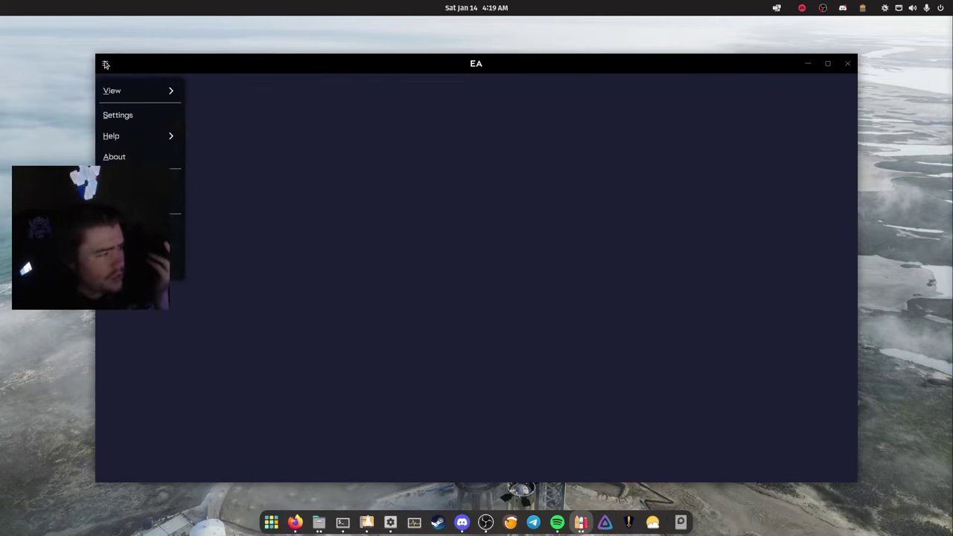
pyautogui.moveTo(112, 91)
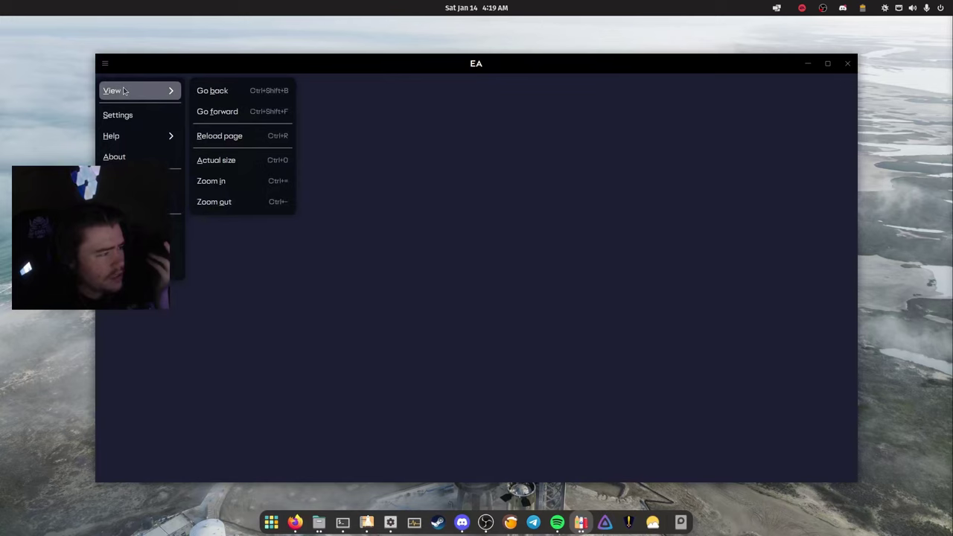
pyautogui.click(574, 98)
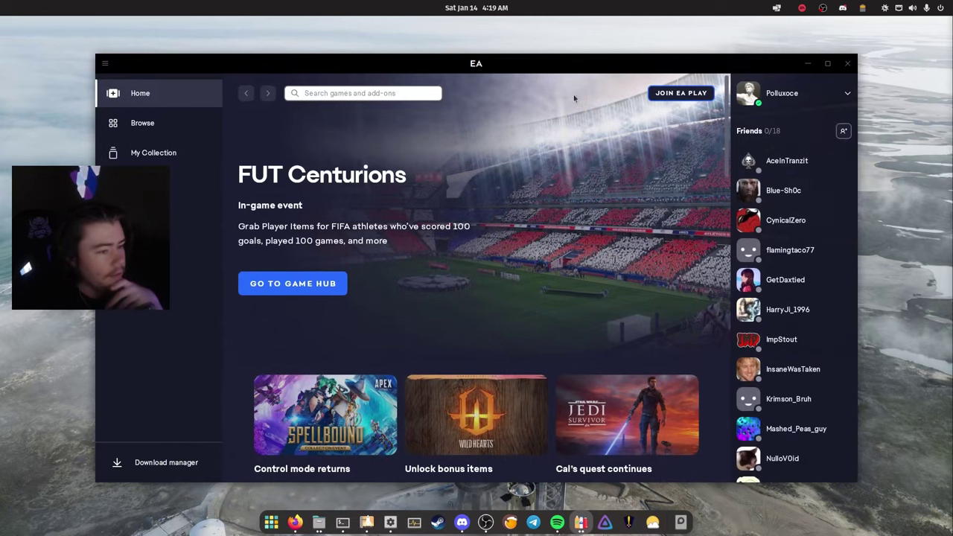
pyautogui.click(169, 154)
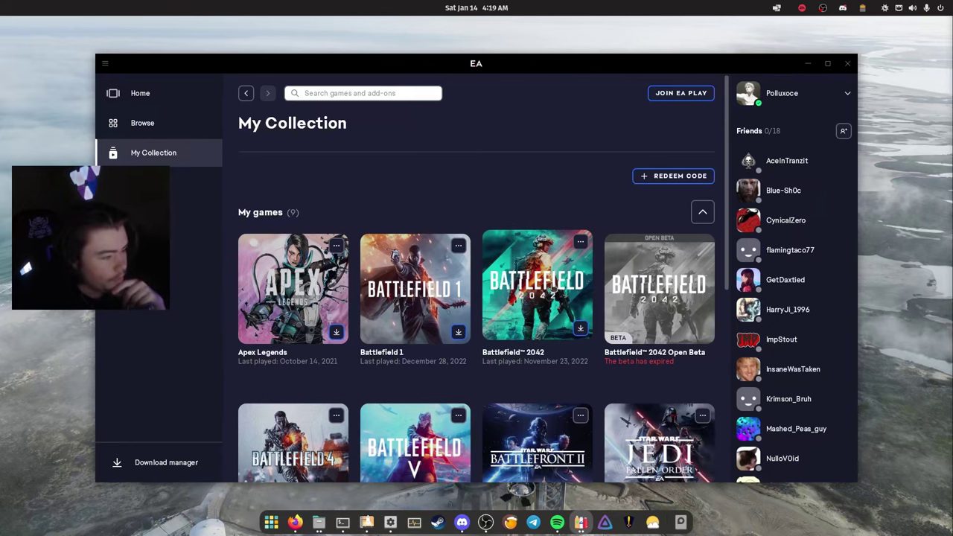
pyautogui.scroll(-1, 552, 290)
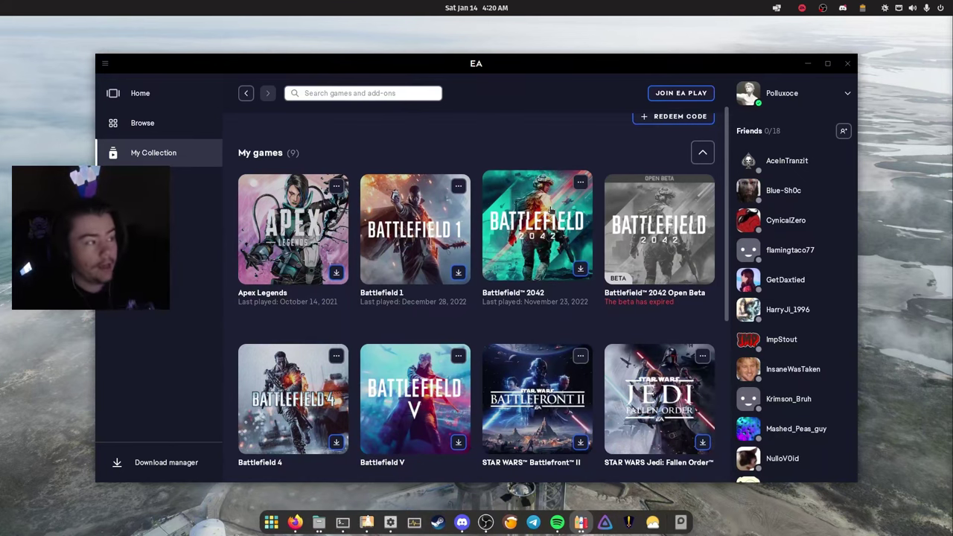
pyautogui.scroll(-2, 415, 340)
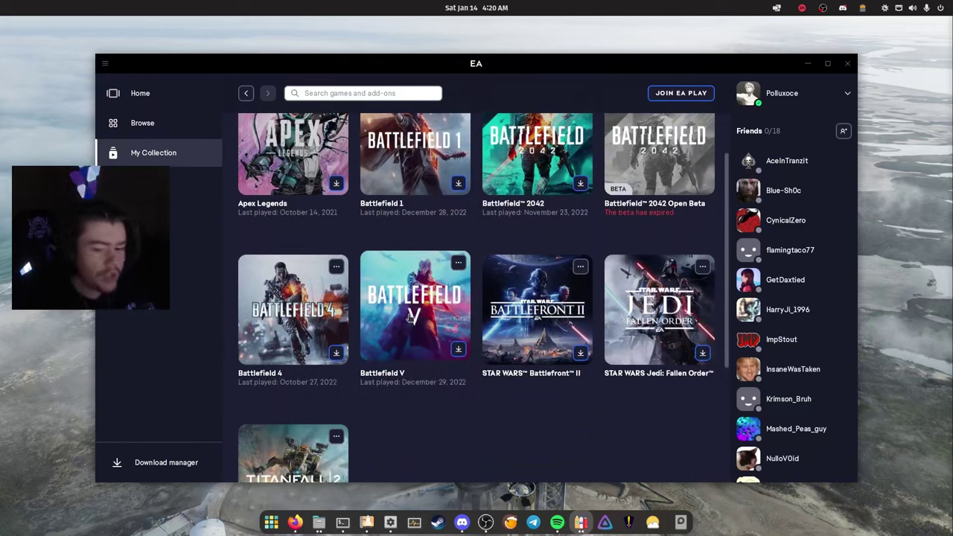
# Step: Bring Bottles to the front and open the EA bottle's details page
pyautogui.click(582, 523)
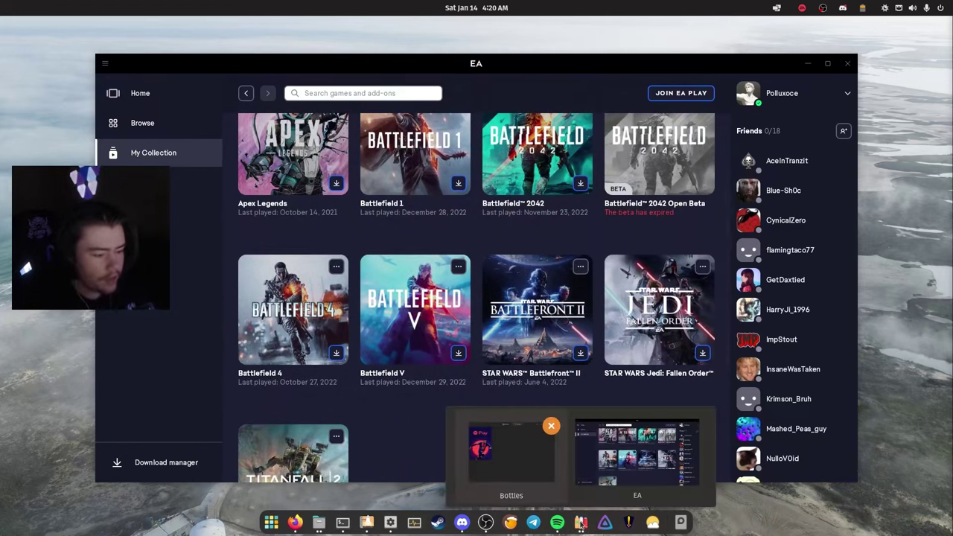
pyautogui.click(501, 454)
pyautogui.click(533, 115)
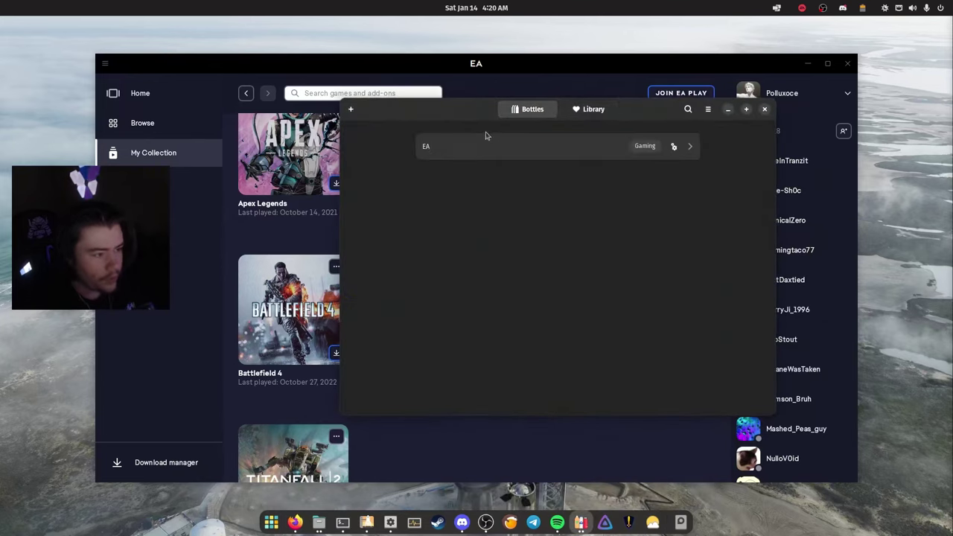
pyautogui.click(517, 141)
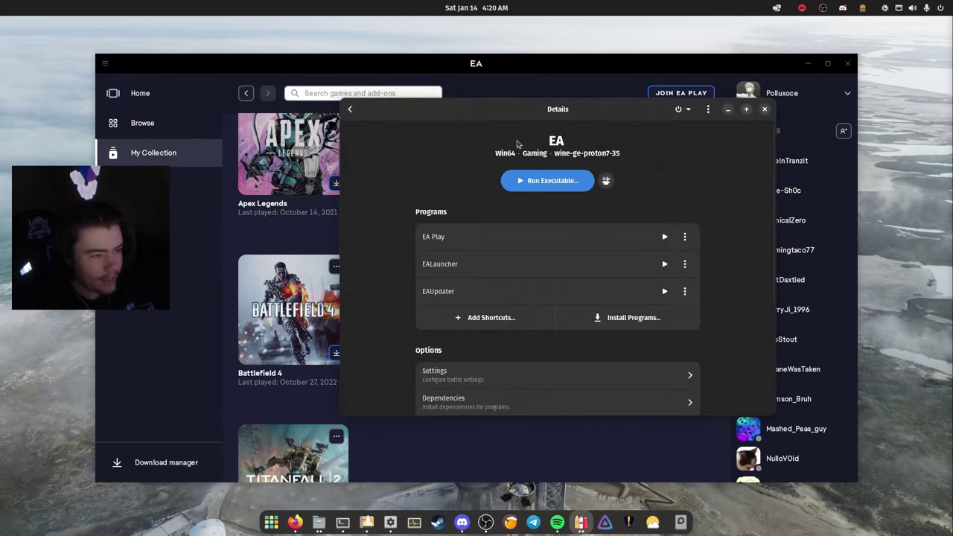
pyautogui.click(684, 111)
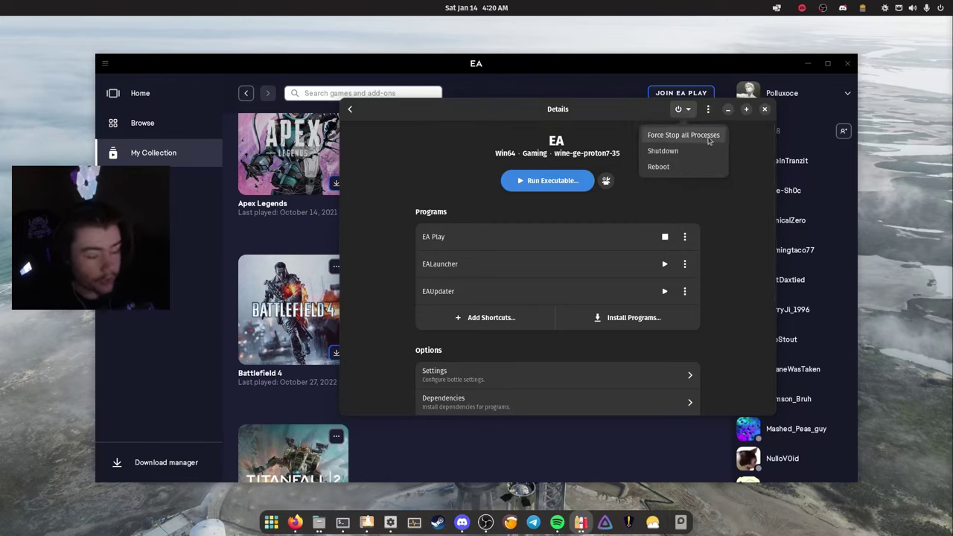
pyautogui.click(679, 210)
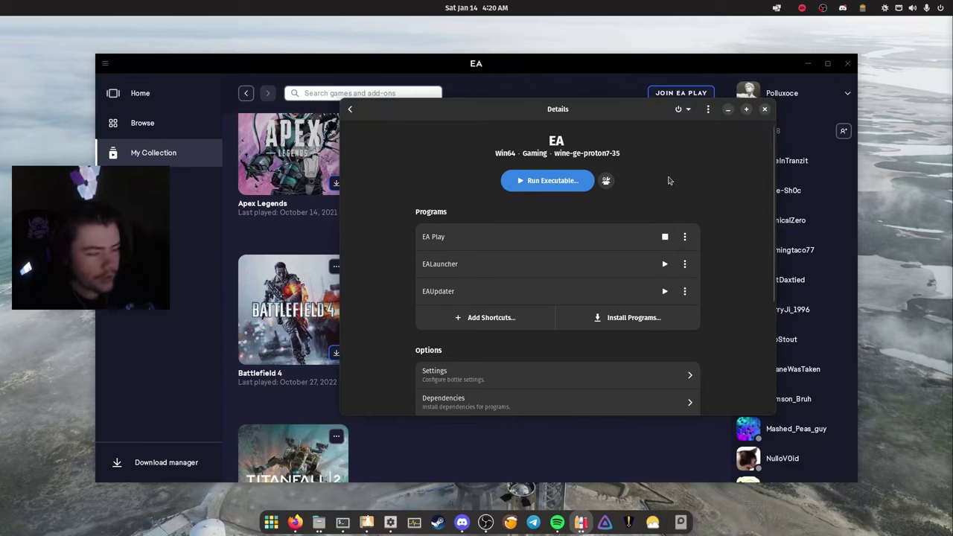
# Step: Review and refresh the EA bottle's running processes in Task Manager, then return to details
pyautogui.scroll(-3, 420, 262)
pyautogui.scroll(-2, 419, 260)
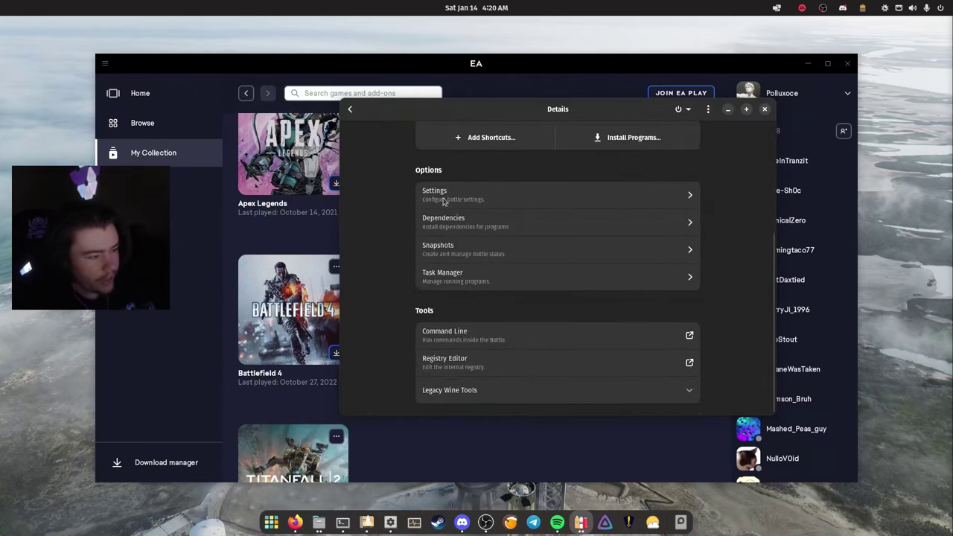
pyautogui.click(491, 279)
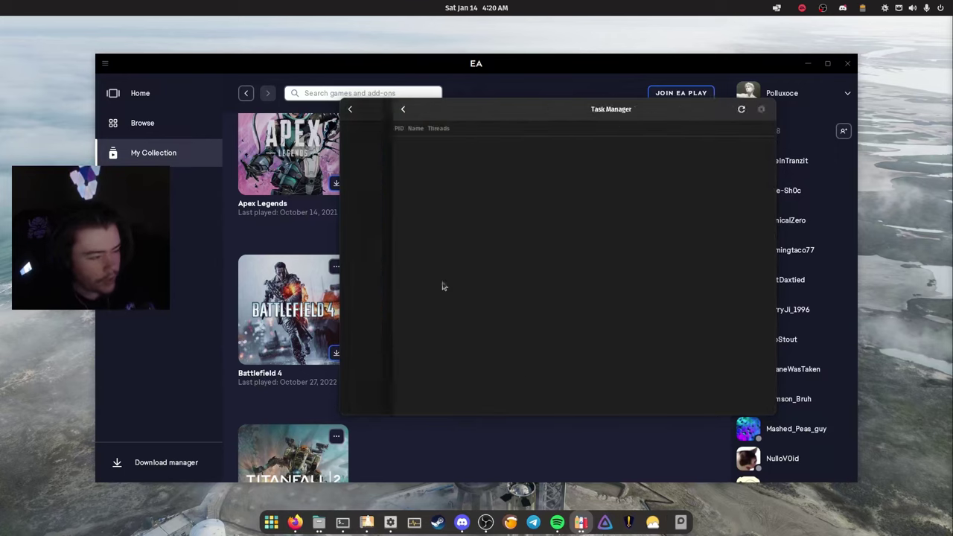
pyautogui.click(688, 109)
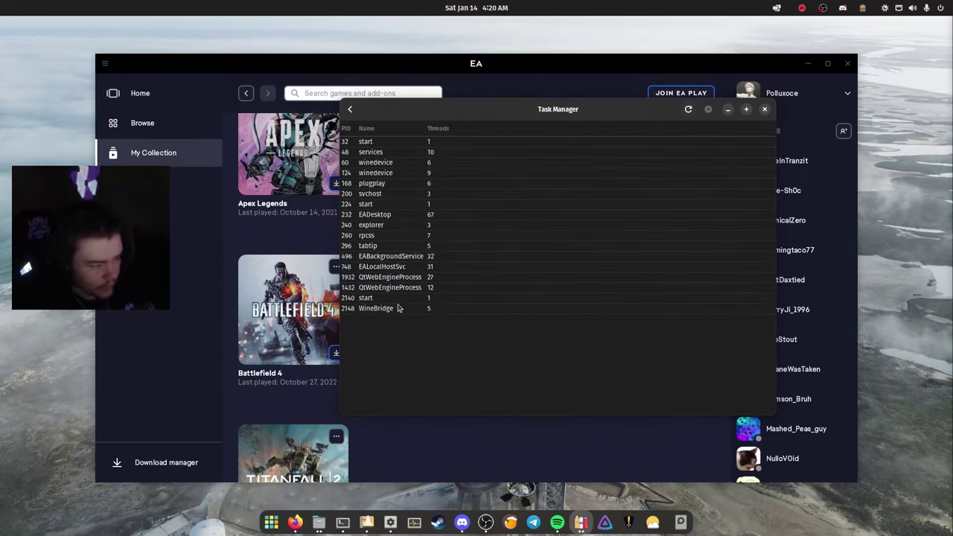
pyautogui.click(350, 112)
pyautogui.scroll(5, 391, 228)
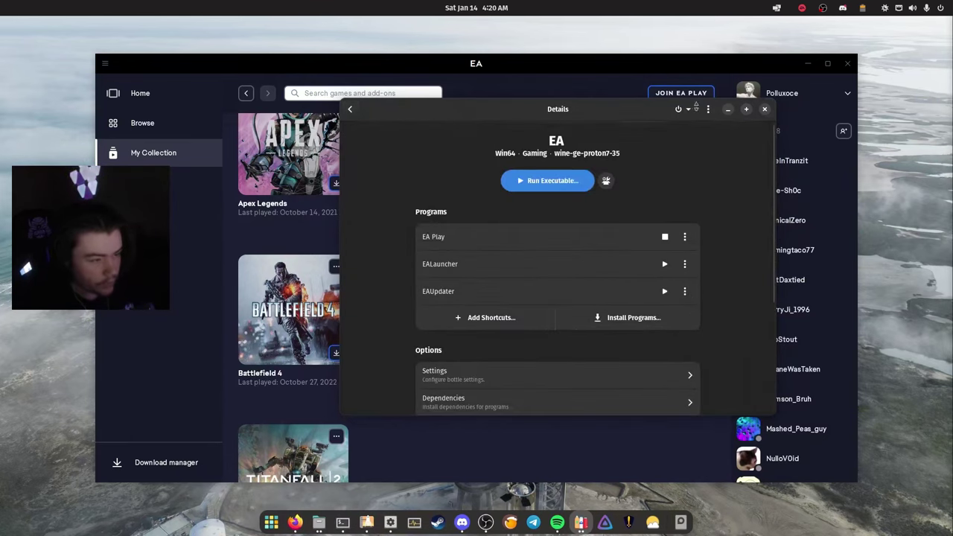
# Step: Force-stop all processes in the EA bottle
pyautogui.click(683, 109)
pyautogui.click(658, 143)
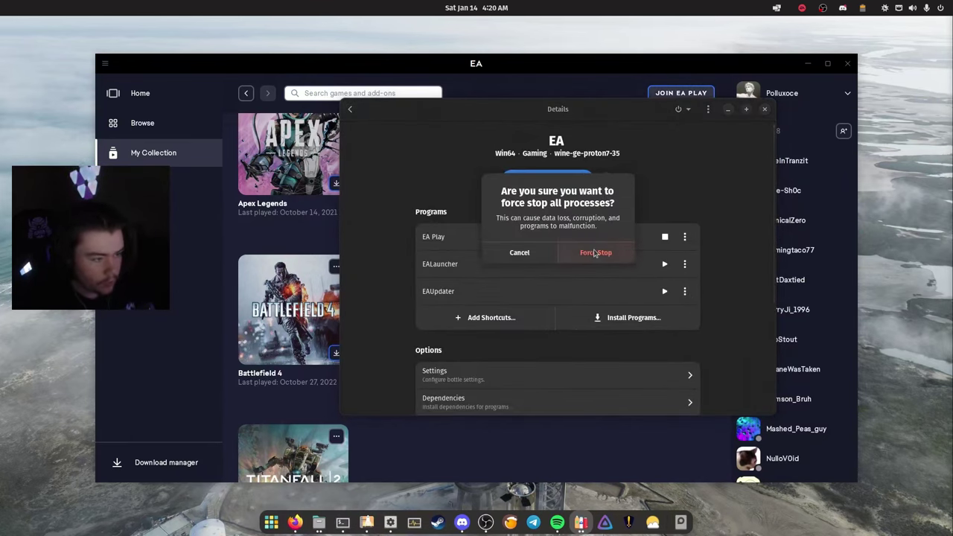
pyautogui.click(595, 254)
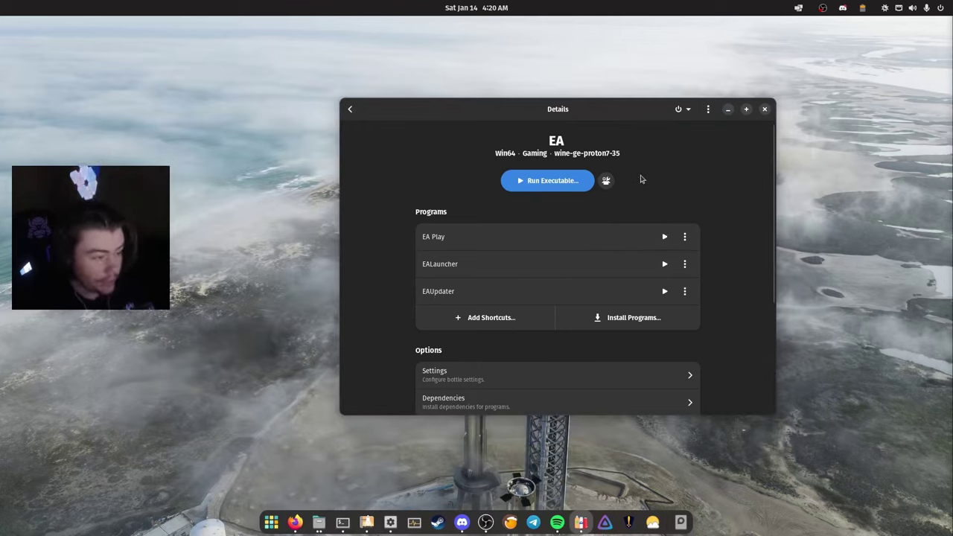
# Step: Confirm in Task Manager that the EA processes are gone, then return to the bottles list
pyautogui.scroll(-5, 745, 231)
pyautogui.click(484, 281)
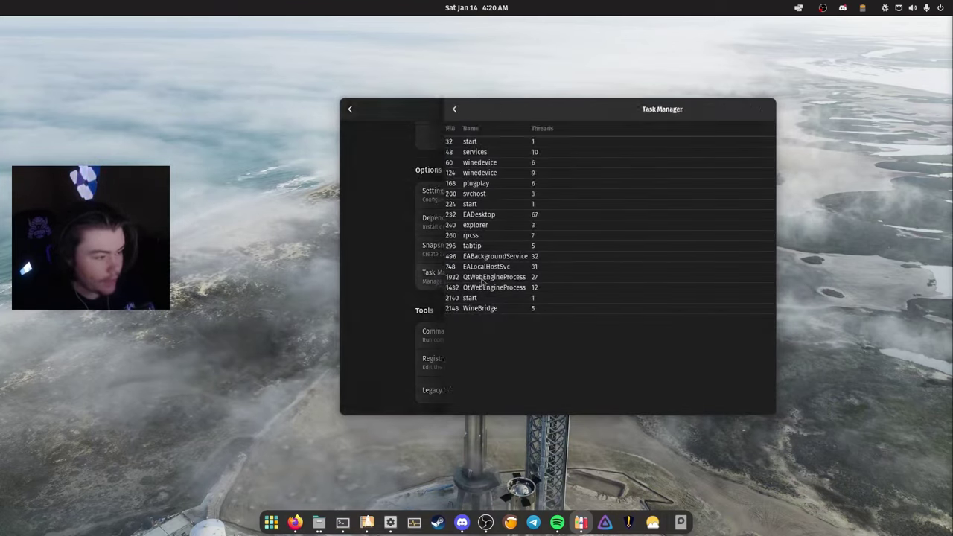
pyautogui.click(689, 109)
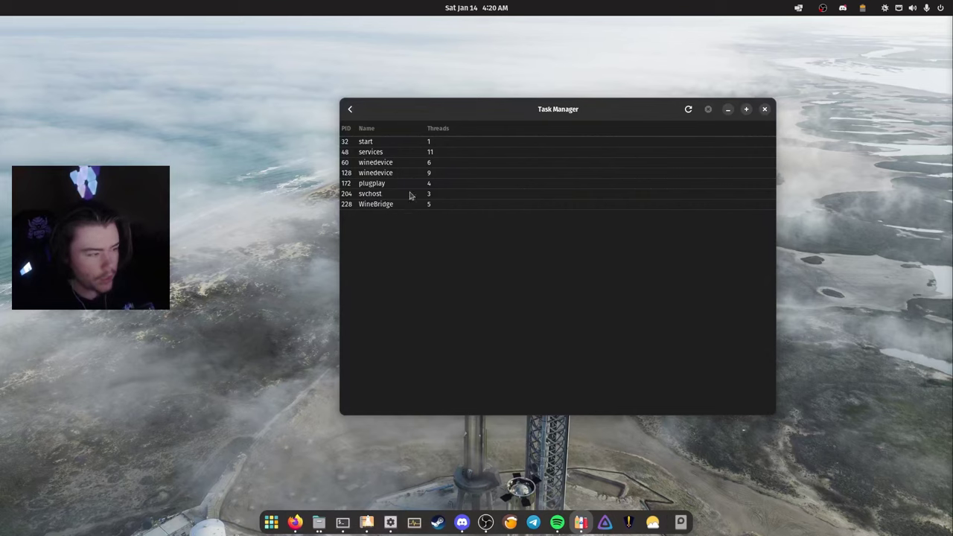
pyautogui.click(350, 109)
pyautogui.scroll(5, 406, 226)
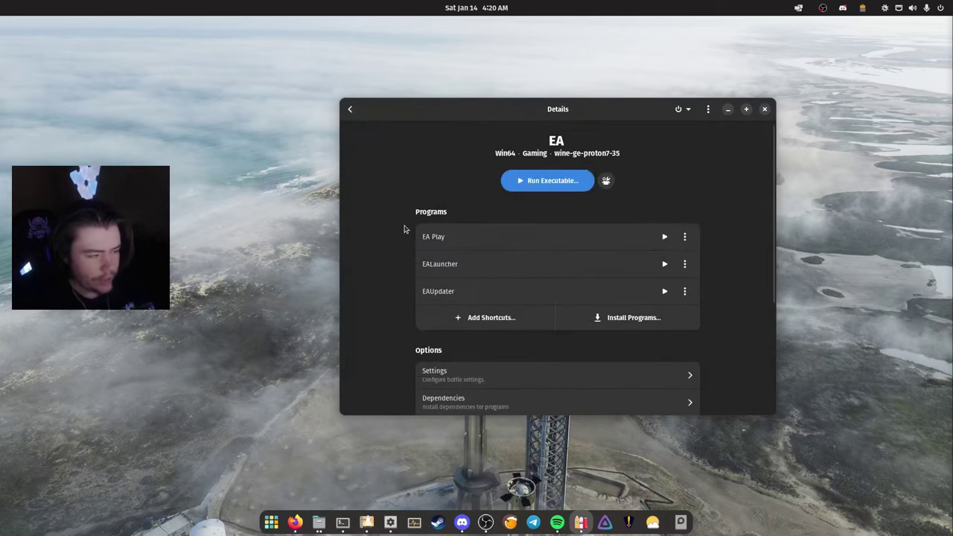
pyautogui.click(350, 109)
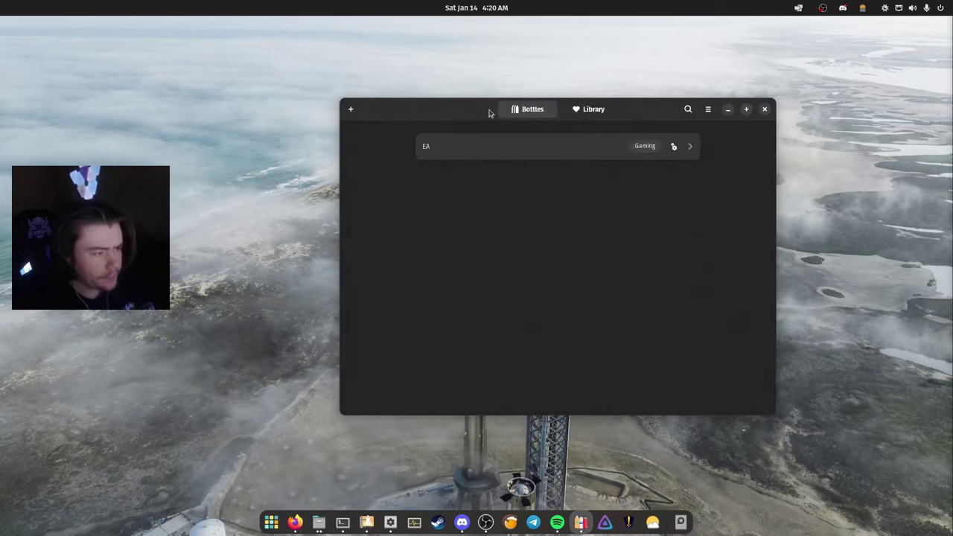
pyautogui.click(764, 109)
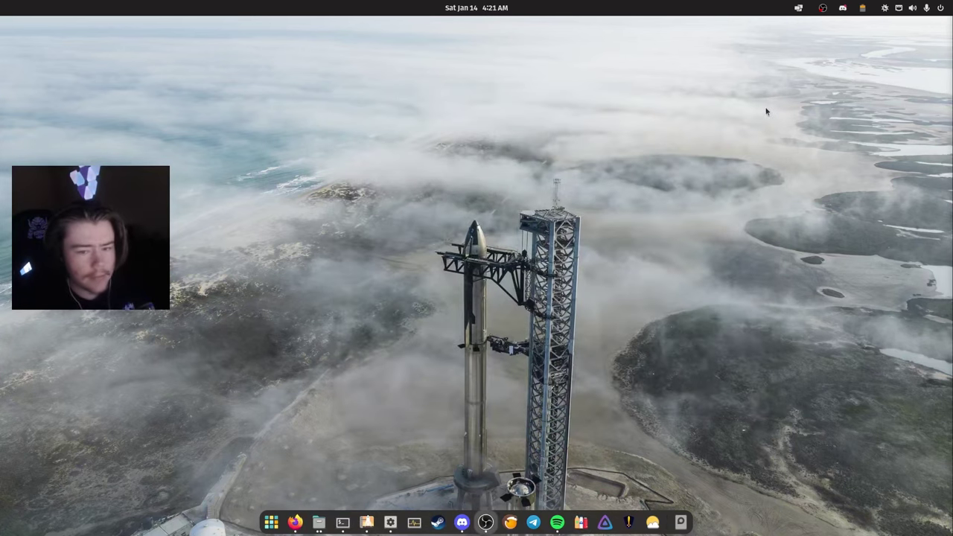